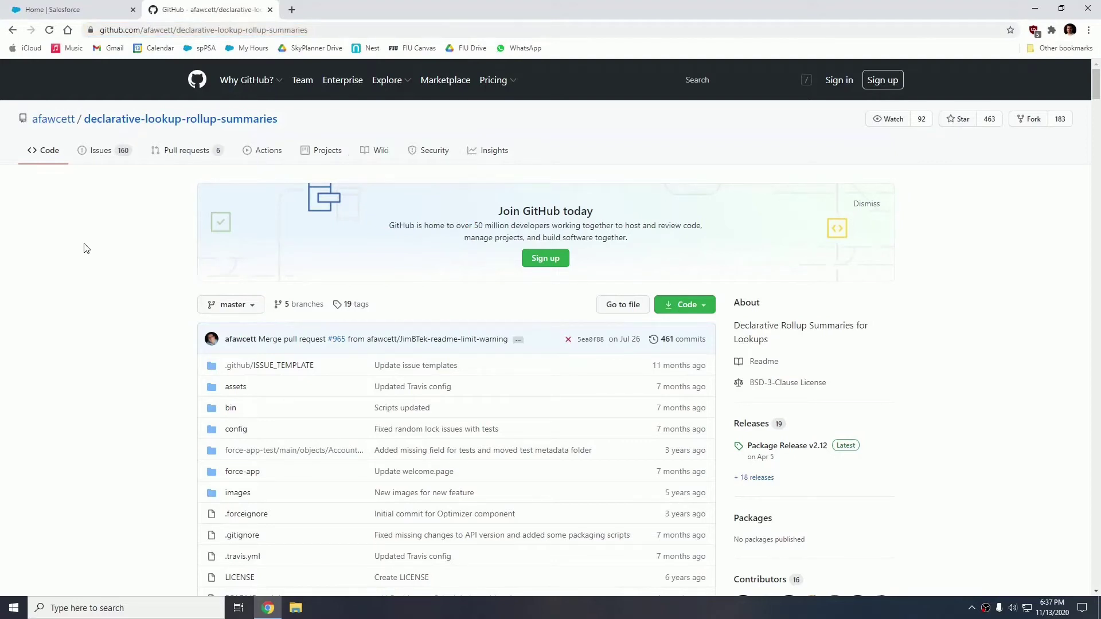
Scroll the GitHub README to review the Packaged Release History and its version 2.12 install URLs
{"action": "scroll", "coordinate": [87, 252], "scroll_direction": "down", "scroll_amount": 6}
{"action": "scroll", "coordinate": [87, 268], "scroll_direction": "down", "scroll_amount": 20}
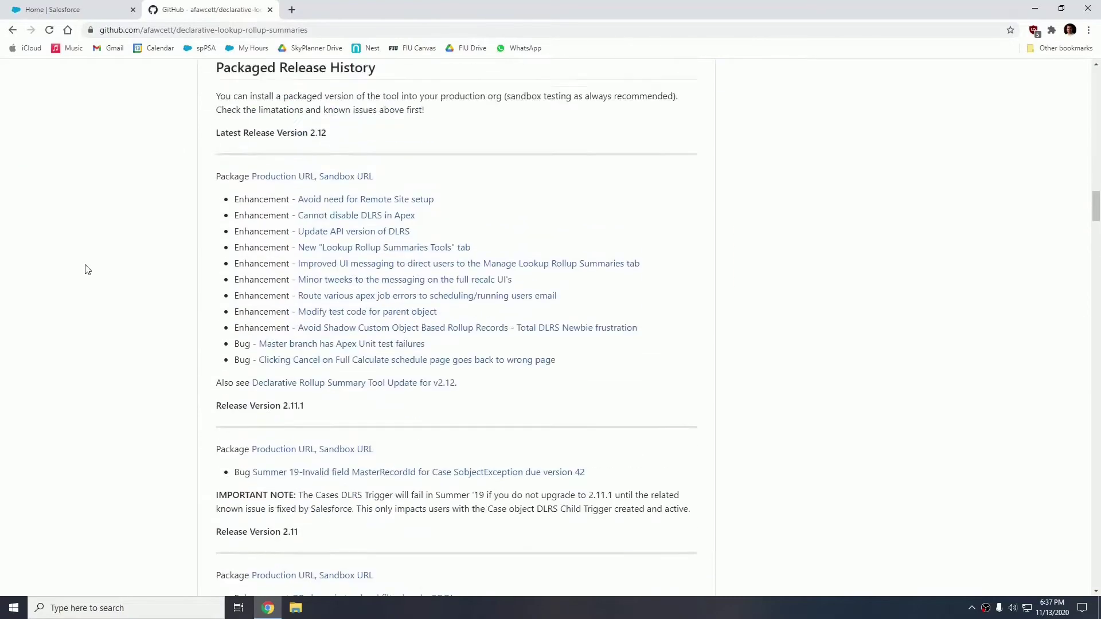
{"action": "scroll", "coordinate": [87, 270], "scroll_direction": "up", "scroll_amount": 1}
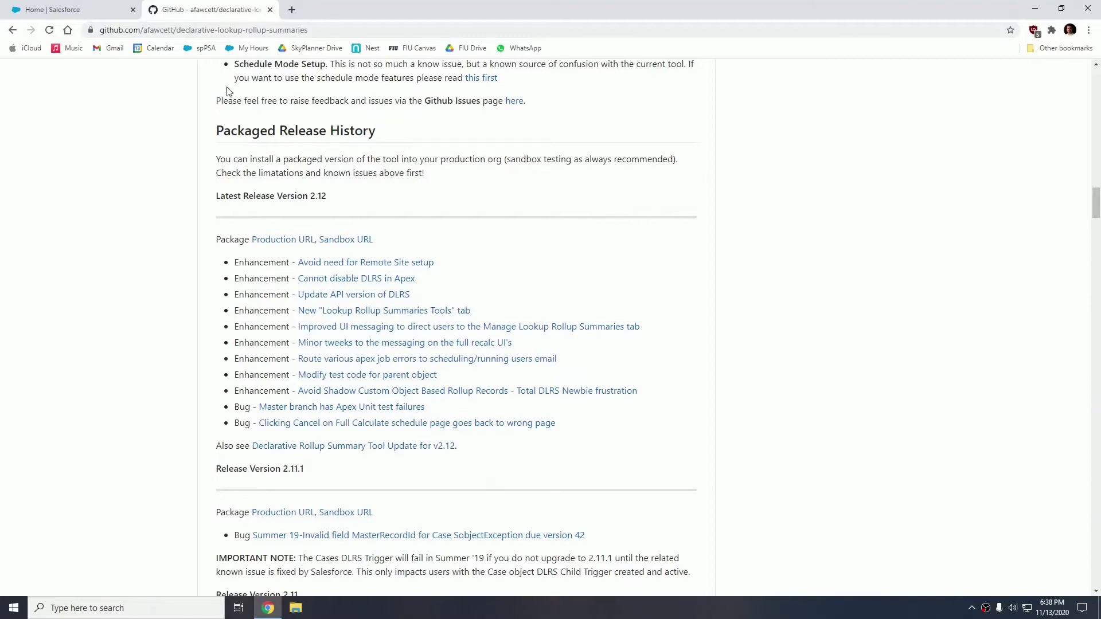
Close the GitHub tab, go to Setup's Object Manager, and filter the objects by 'user'
{"action": "left_click", "coordinate": [270, 10]}
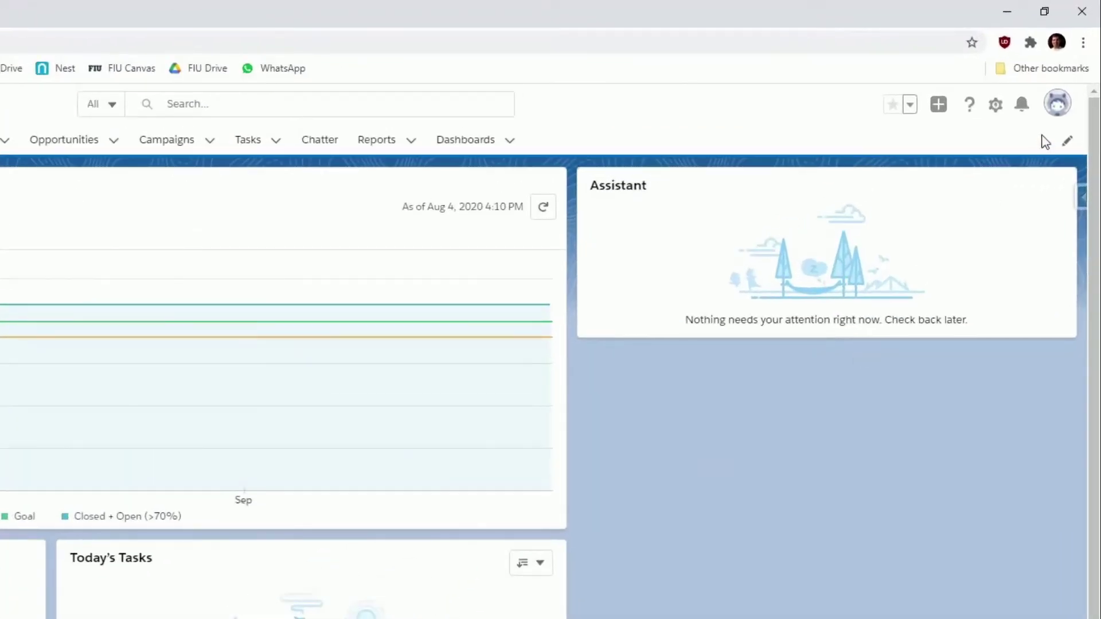
{"action": "left_click", "coordinate": [997, 109]}
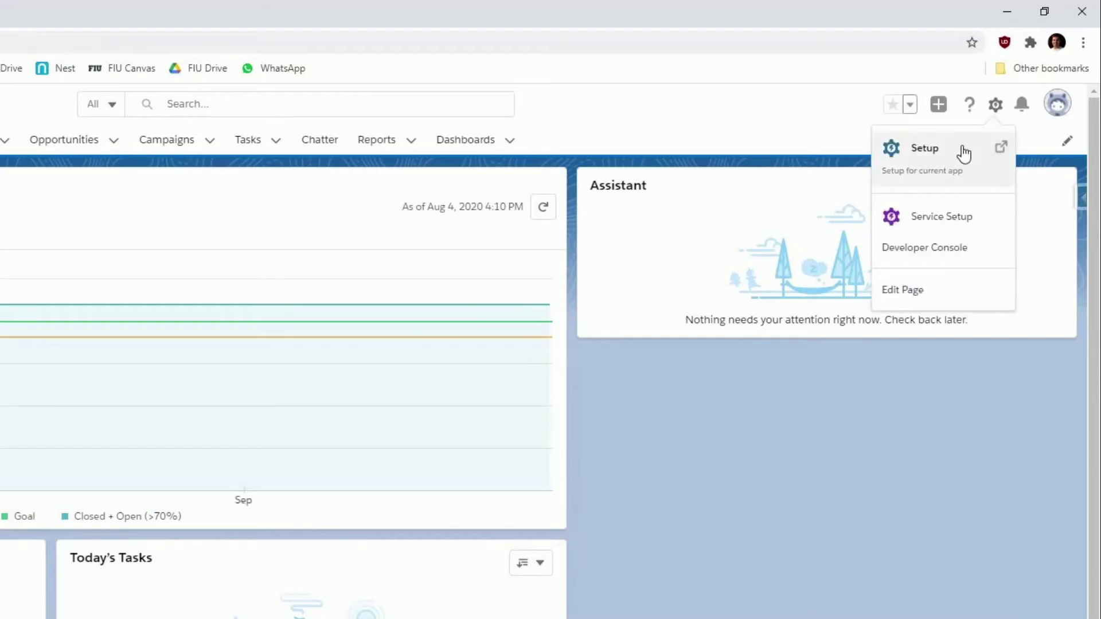
{"action": "left_click", "coordinate": [962, 153]}
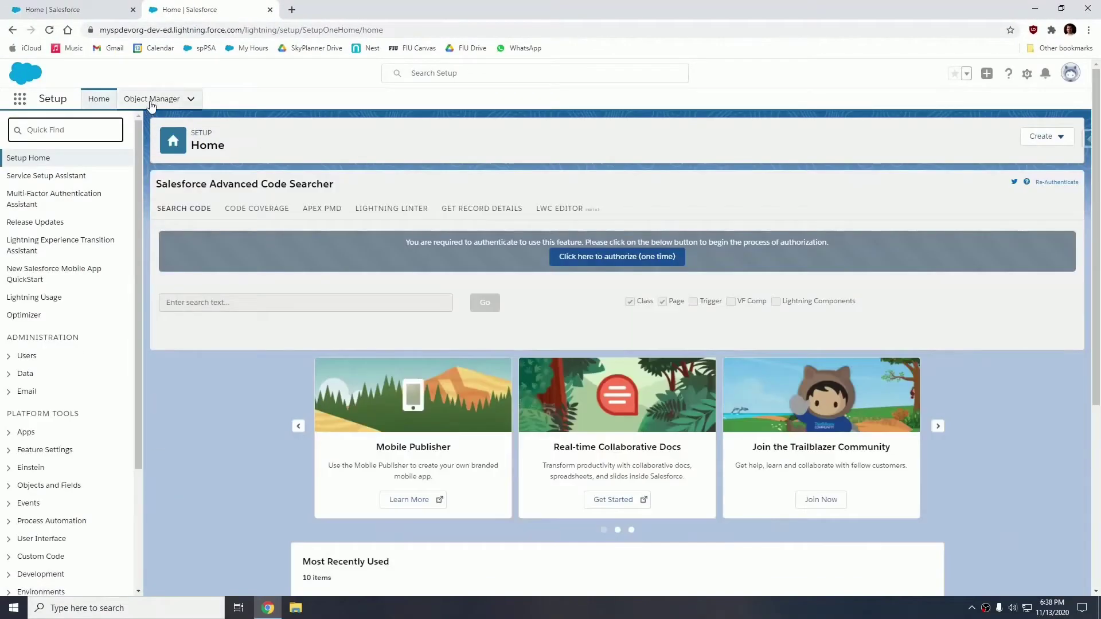
{"action": "left_click", "coordinate": [166, 99]}
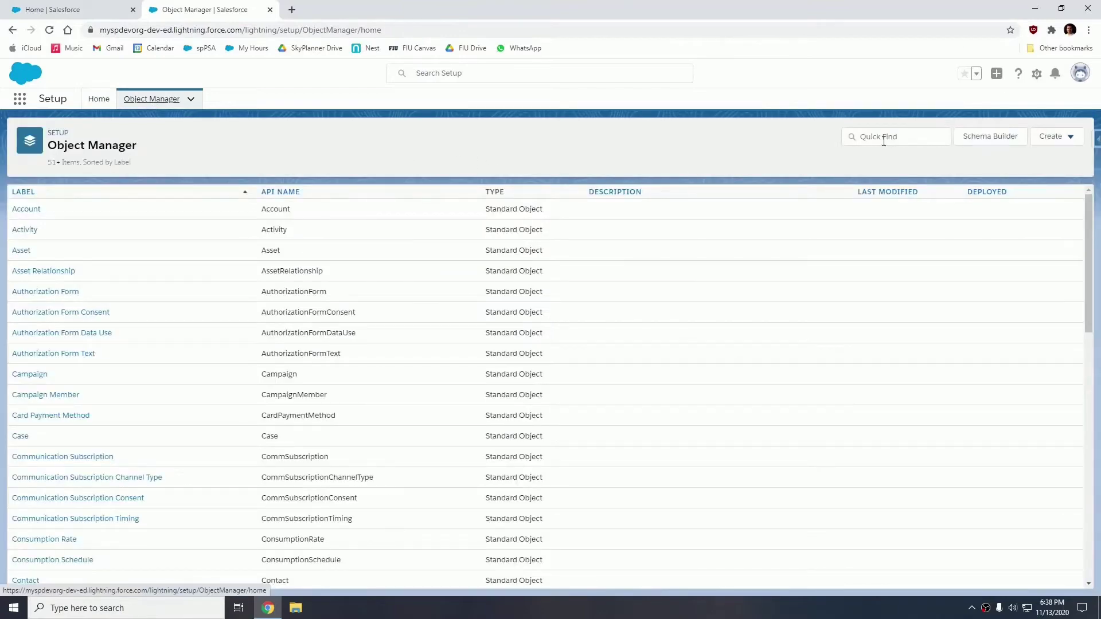
{"action": "left_click", "coordinate": [884, 141]}
{"action": "type", "text": "user"}
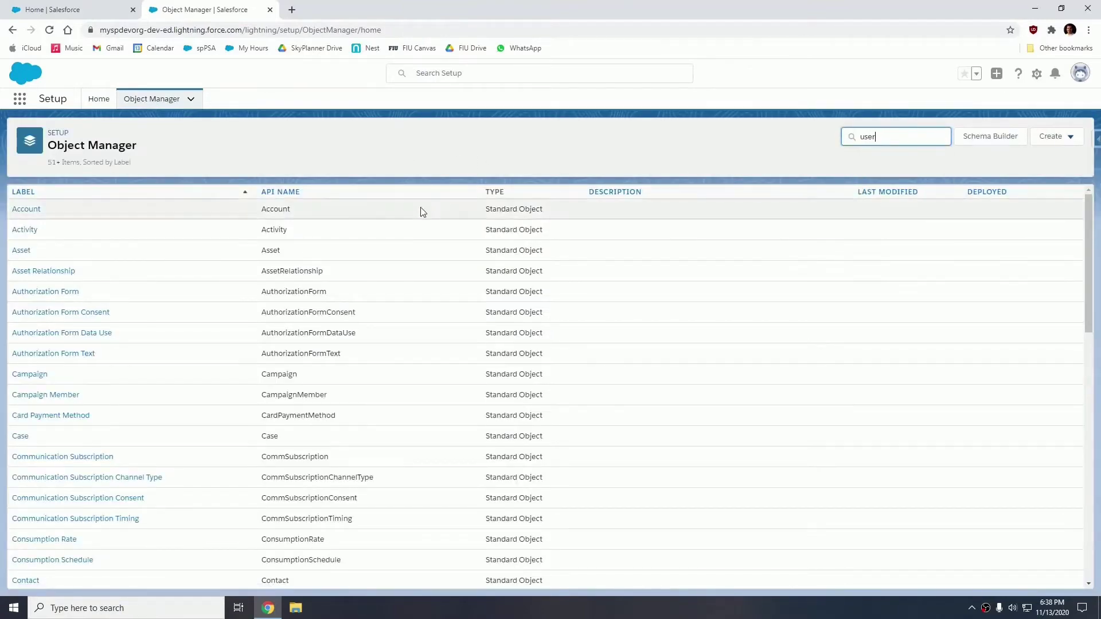
Open the User object's Fields & Relationships and begin a new custom field
{"action": "left_click", "coordinate": [17, 230]}
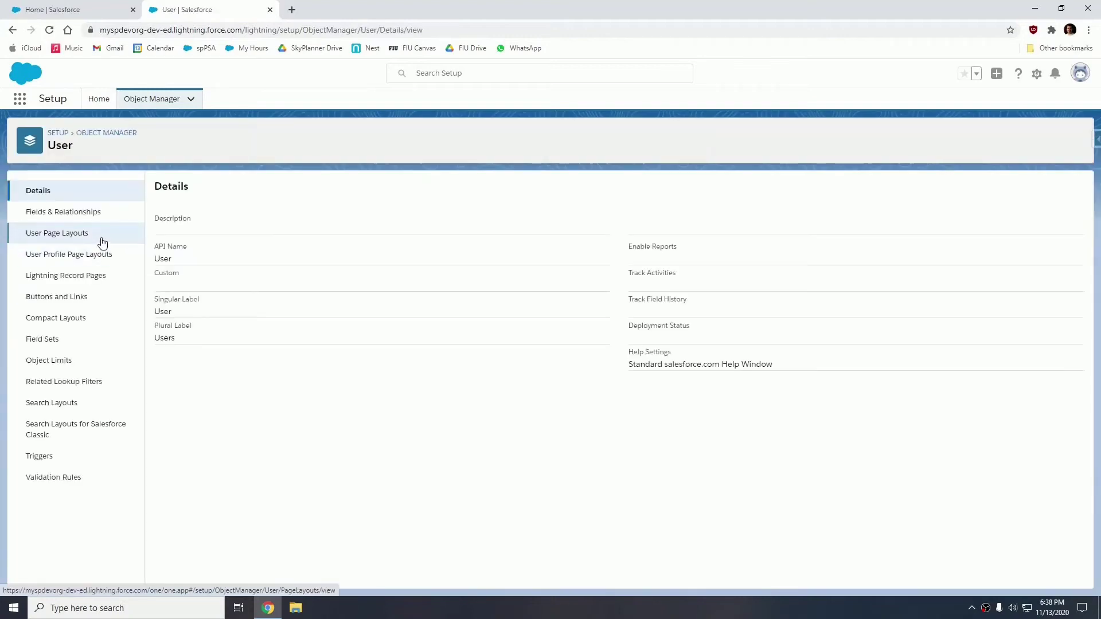
{"action": "left_click", "coordinate": [53, 214]}
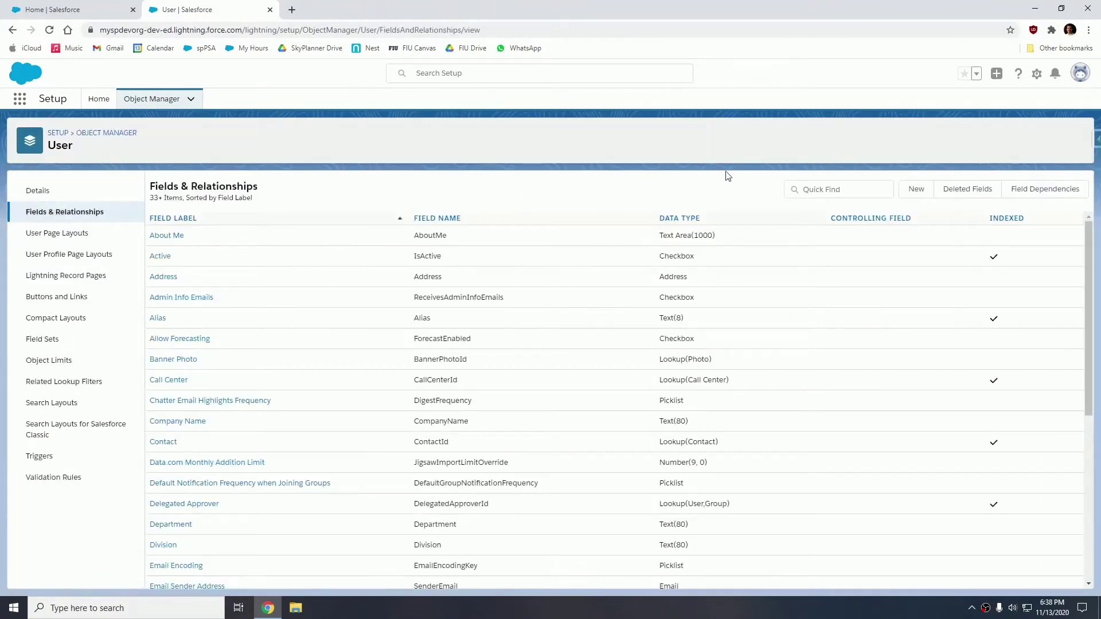
{"action": "left_click", "coordinate": [916, 189]}
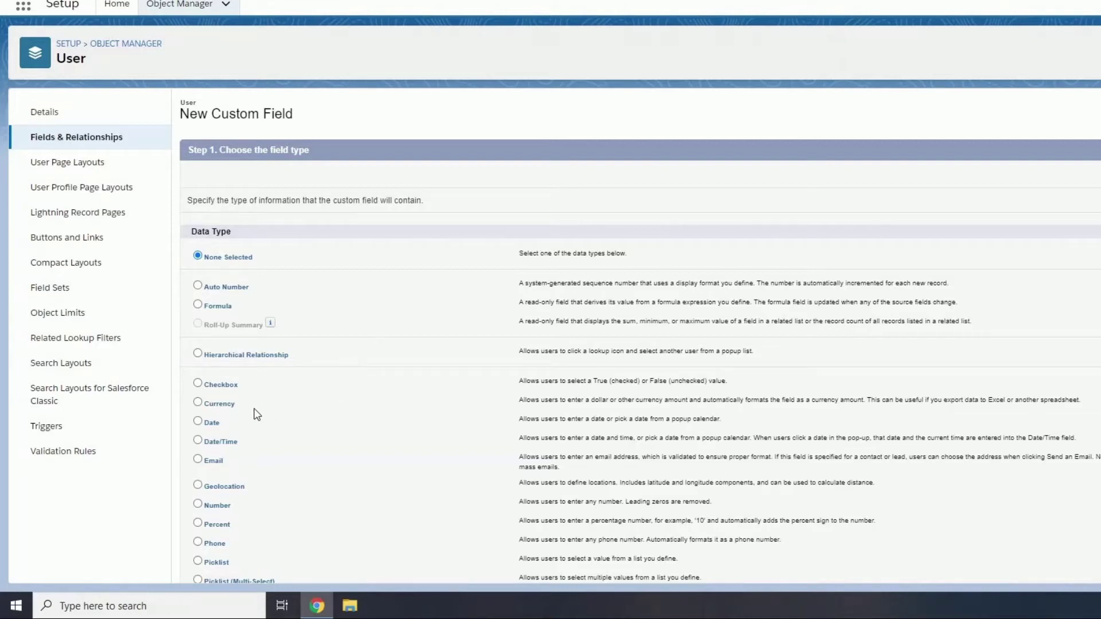
Choose Currency and set label 'Annual Revenue', length 16, and 2 decimal places
{"action": "left_click", "coordinate": [211, 405]}
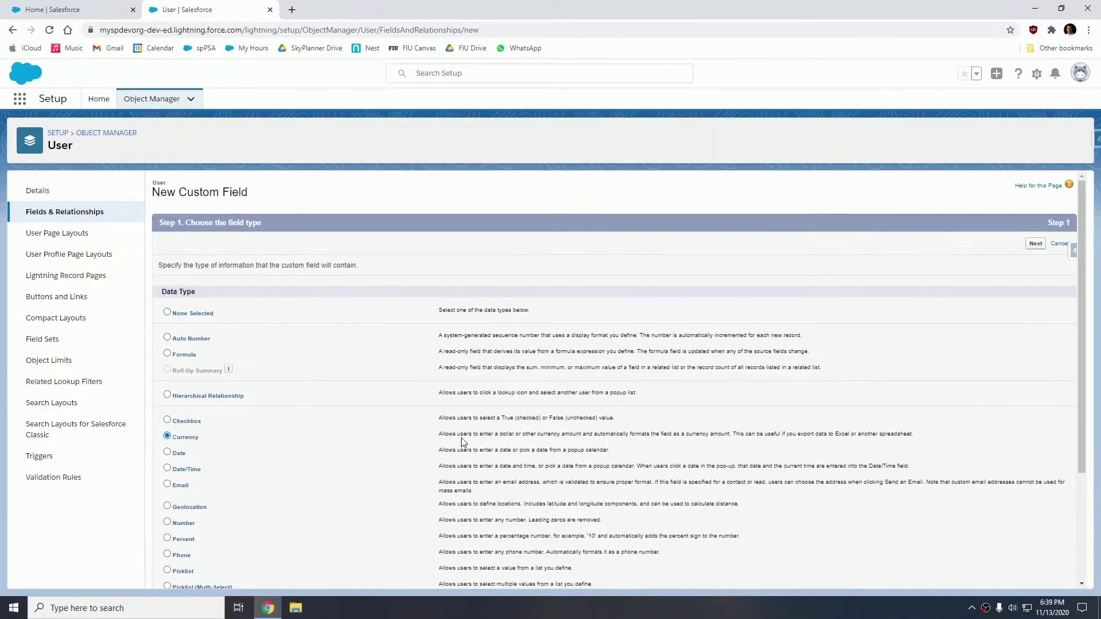
{"action": "left_click", "coordinate": [1036, 244]}
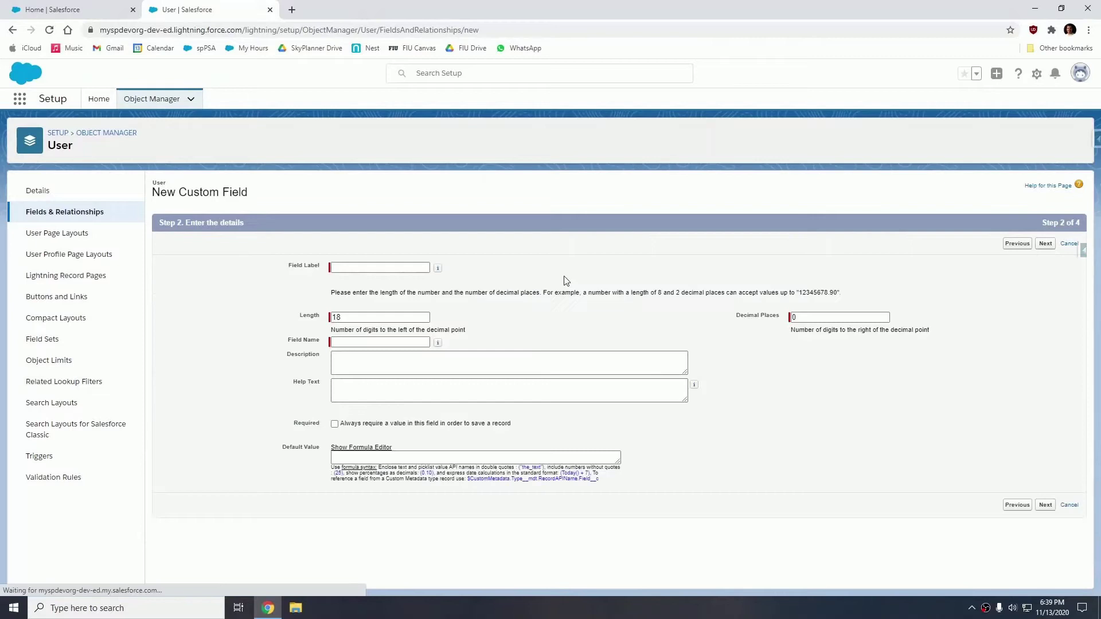
{"action": "left_click", "coordinate": [350, 267]}
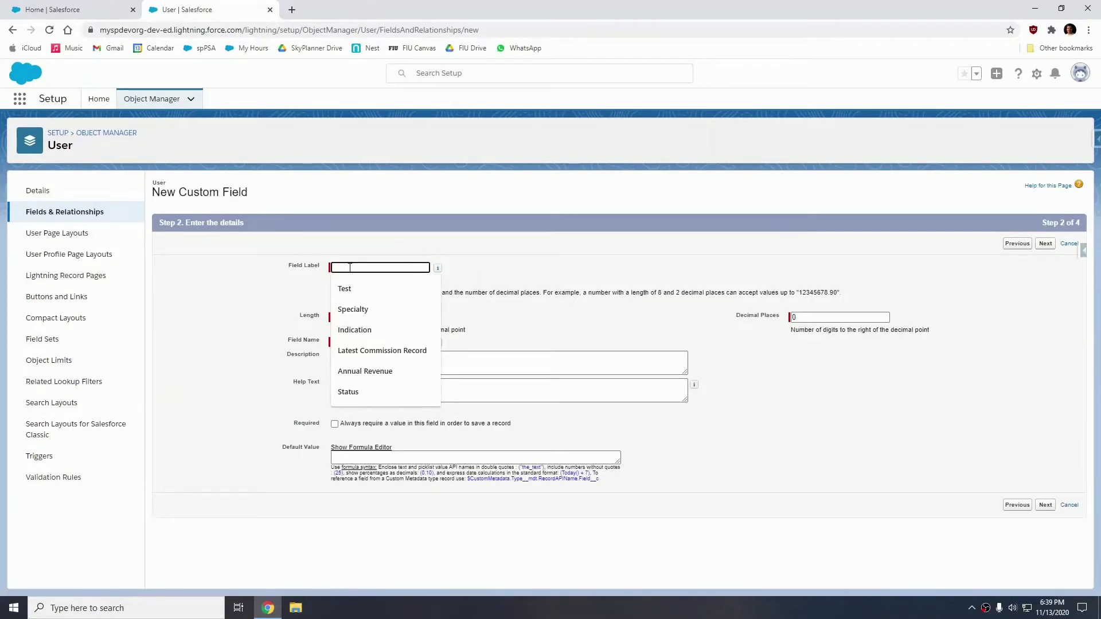
{"action": "type", "text": "Annu"}
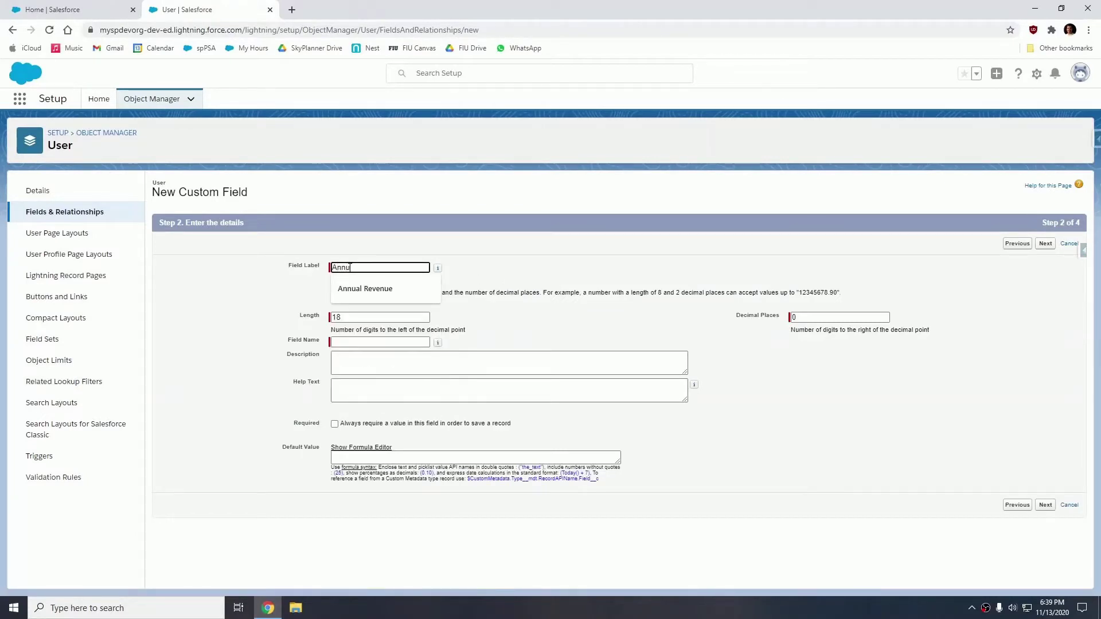
{"action": "left_click", "coordinate": [365, 289]}
{"action": "key", "text": "Tab"}
{"action": "type", "text": "16"}
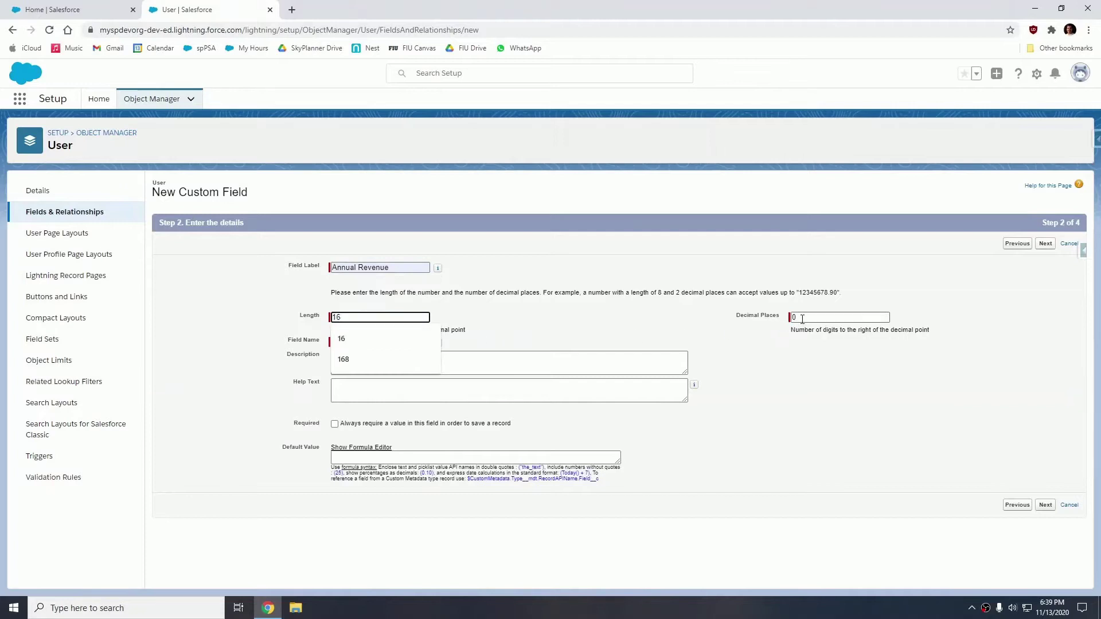
{"action": "key", "text": "Tab"}
{"action": "type", "text": "2"}
Add the field only to the User Layout and save it
{"action": "left_click", "coordinate": [1045, 244]}
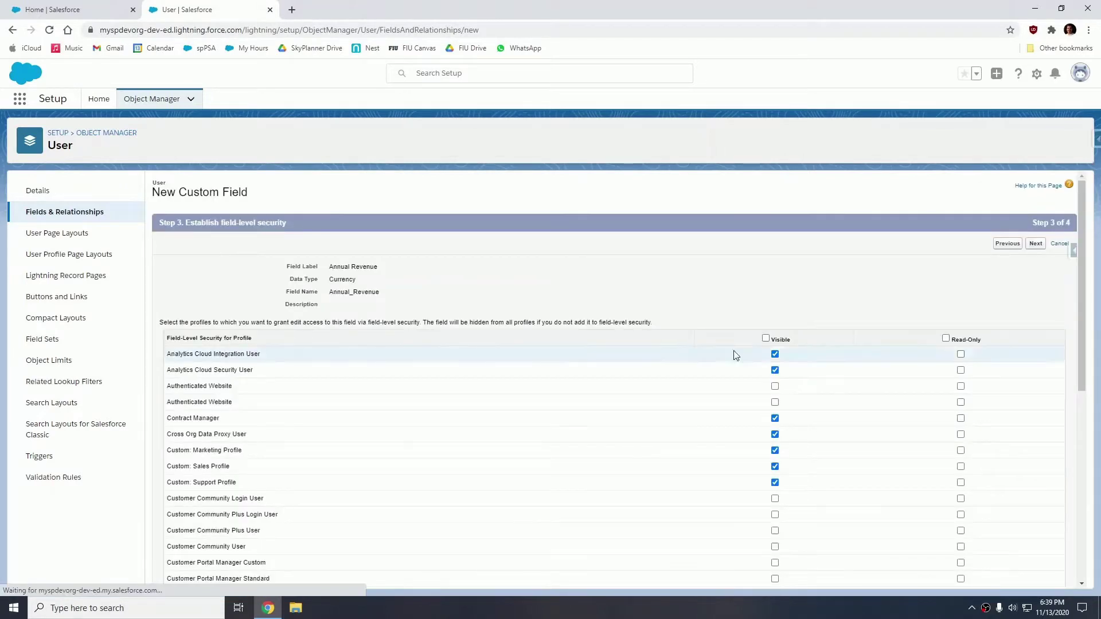
{"action": "left_click", "coordinate": [1036, 243]}
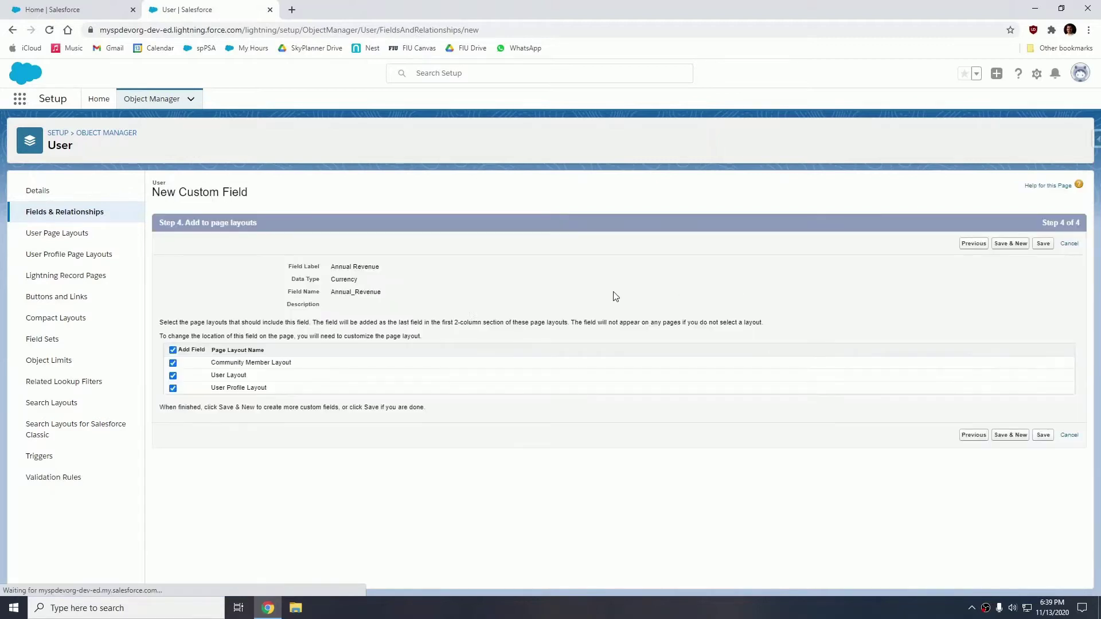
{"action": "left_click", "coordinate": [172, 350]}
{"action": "left_click", "coordinate": [173, 375]}
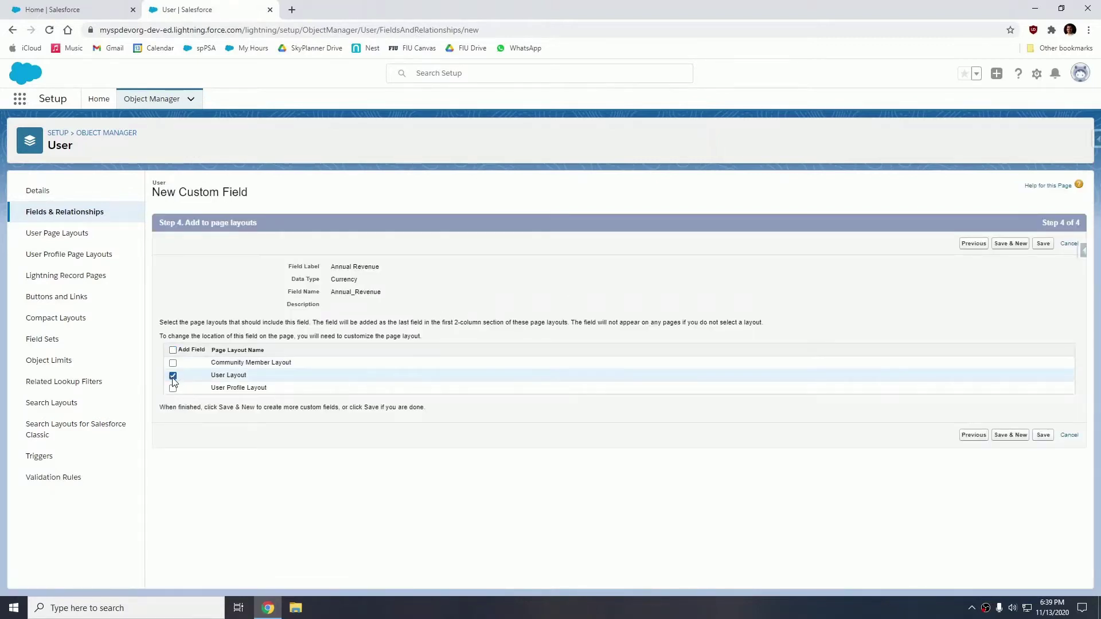
{"action": "left_click", "coordinate": [1044, 244]}
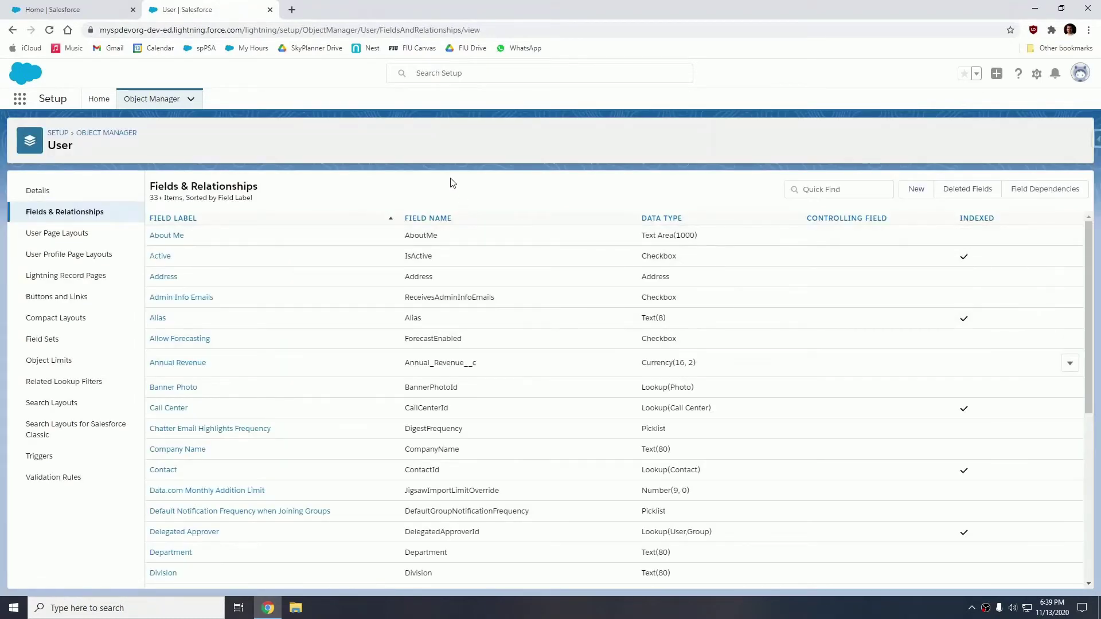
{"action": "left_click", "coordinate": [98, 101]}
{"action": "left_click", "coordinate": [51, 132]}
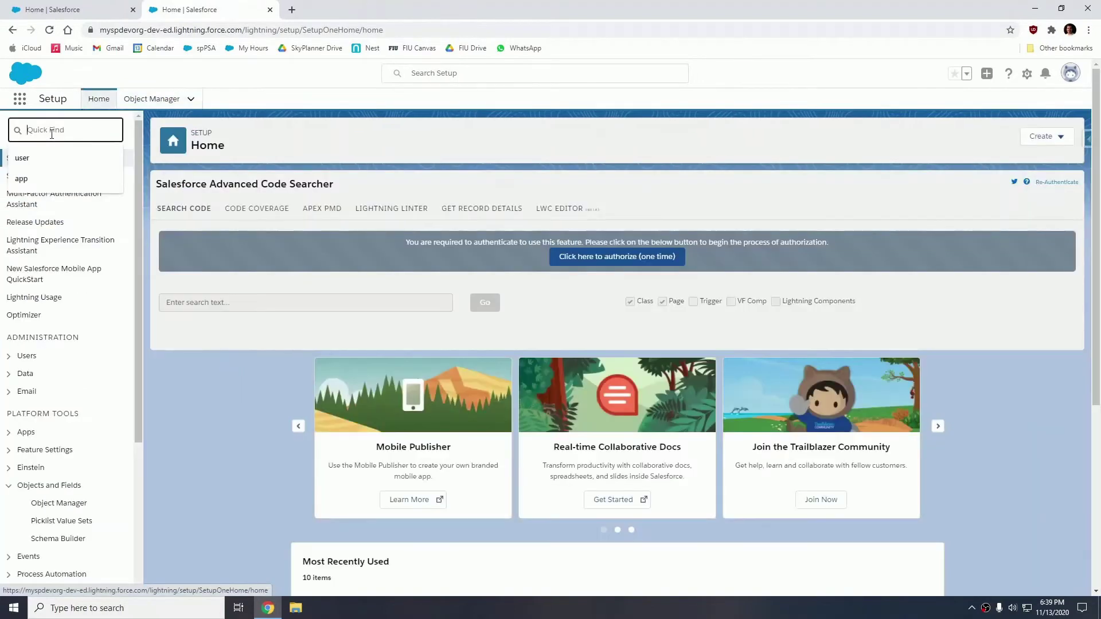
{"action": "type", "text": "users"}
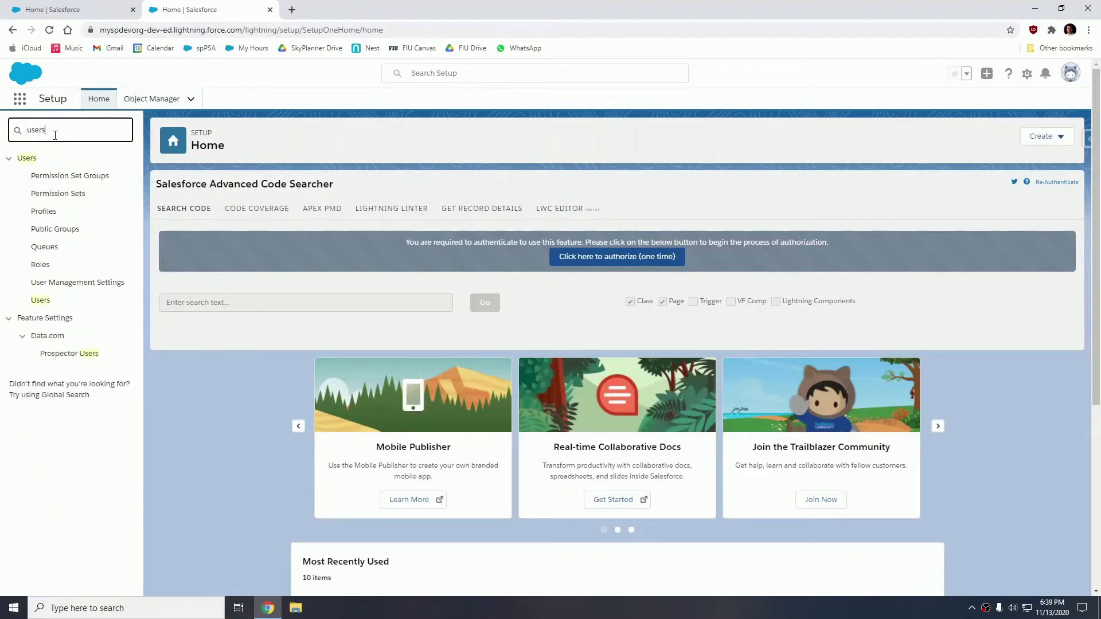
{"action": "left_click", "coordinate": [49, 302]}
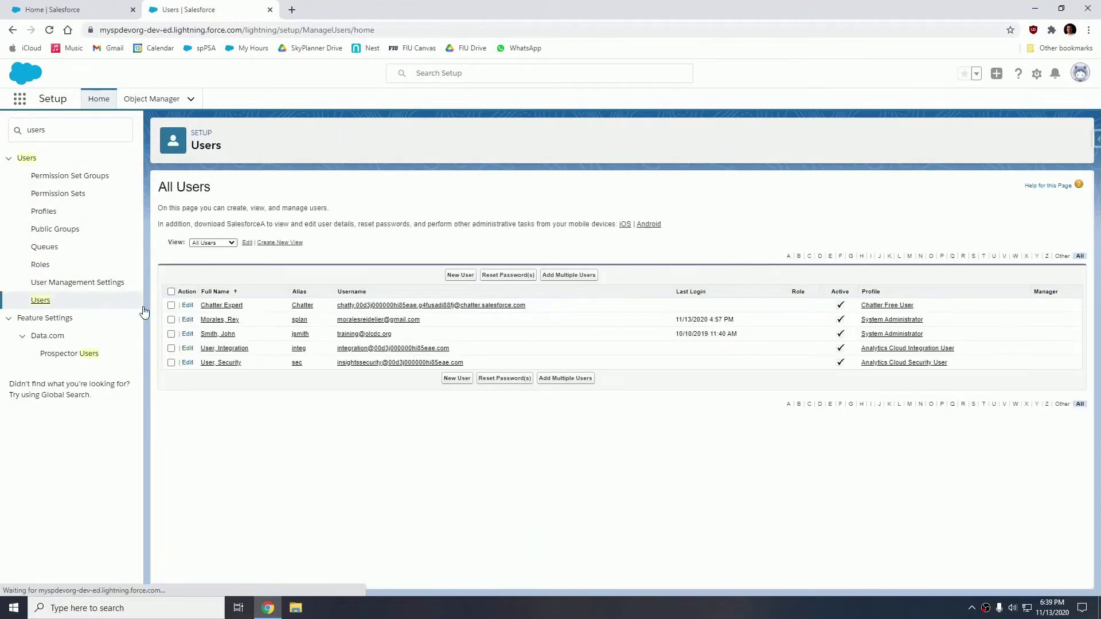
{"action": "left_click", "coordinate": [217, 320]}
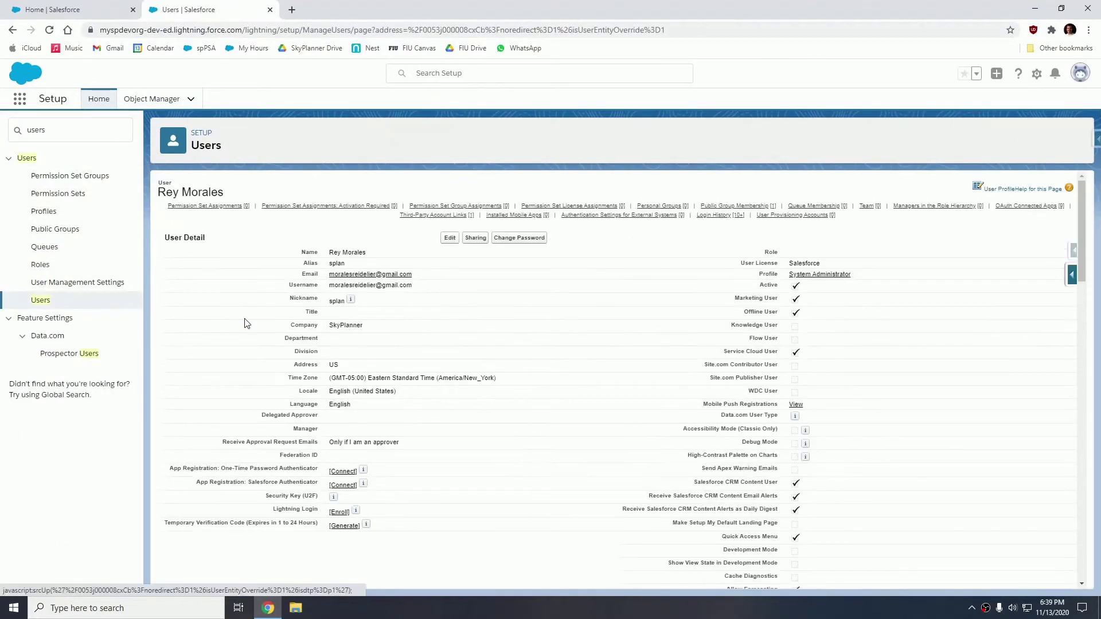
{"action": "scroll", "coordinate": [541, 332], "scroll_direction": "down", "scroll_amount": 5}
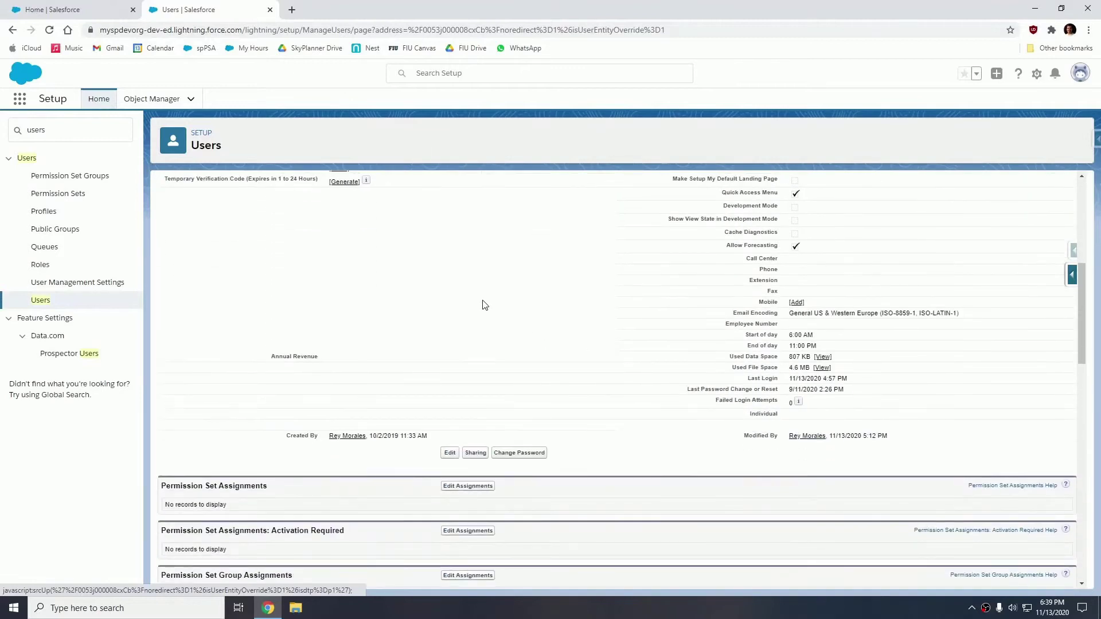
{"action": "scroll", "coordinate": [484, 304], "scroll_direction": "up", "scroll_amount": 1}
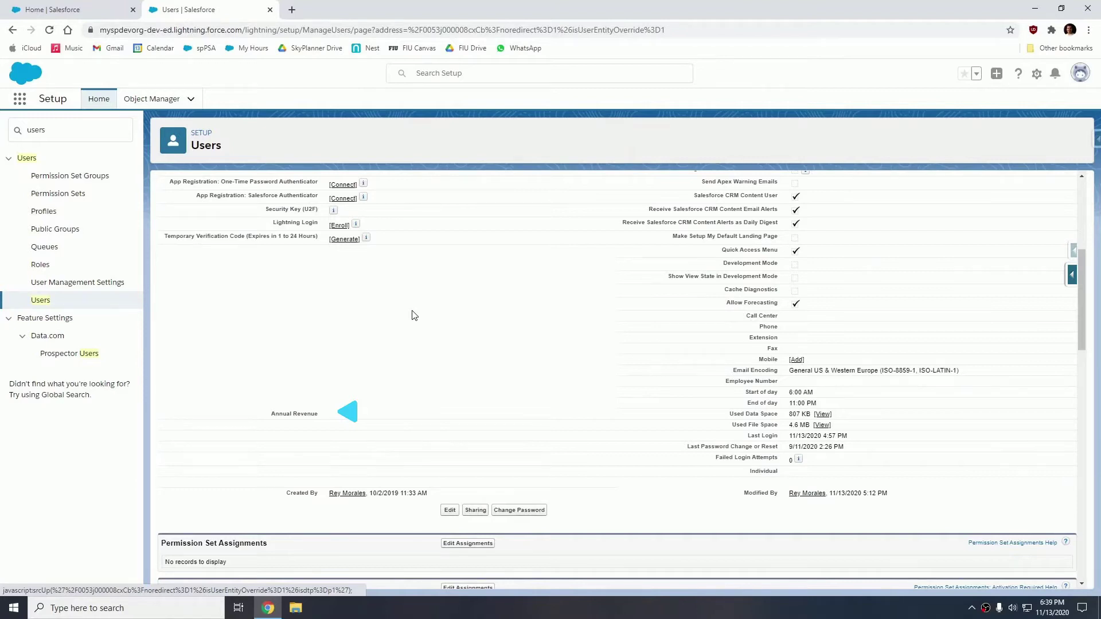
From the Home page, search 'lookup' in the App Launcher and open Lookup Rollup Summaries
{"action": "left_click", "coordinate": [59, 16]}
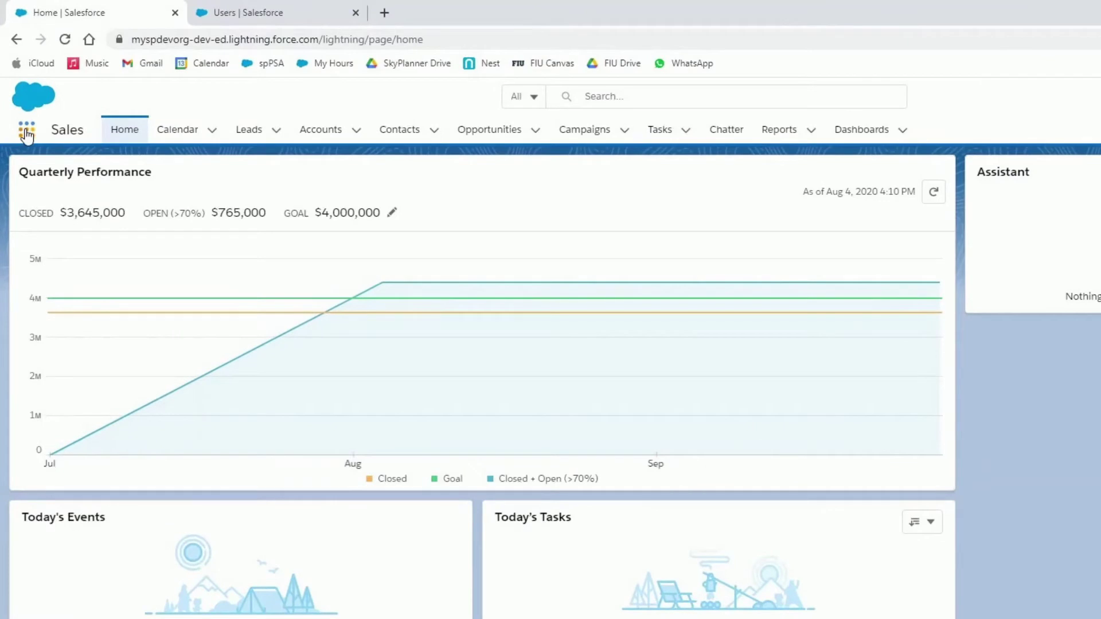
{"action": "left_click", "coordinate": [26, 133]}
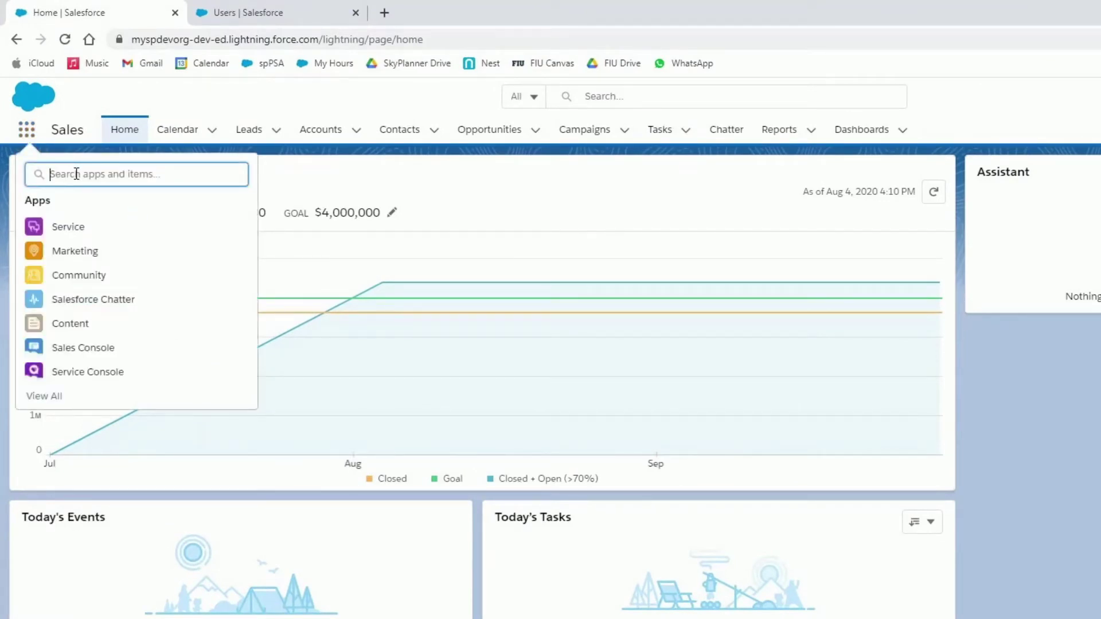
{"action": "type", "text": "lookup"}
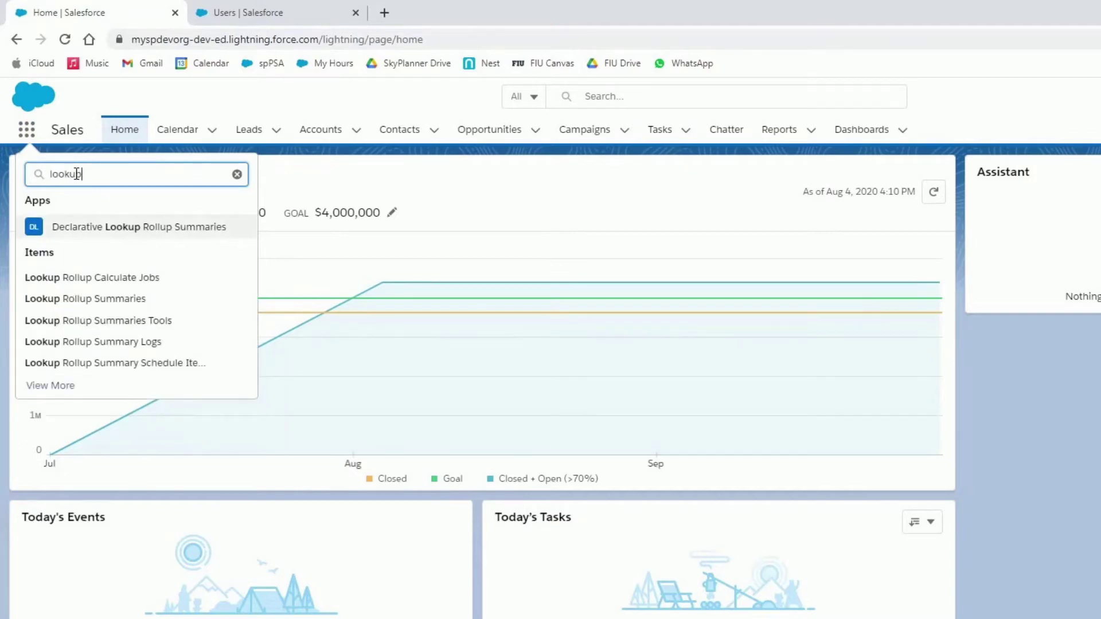
{"action": "left_click", "coordinate": [77, 299]}
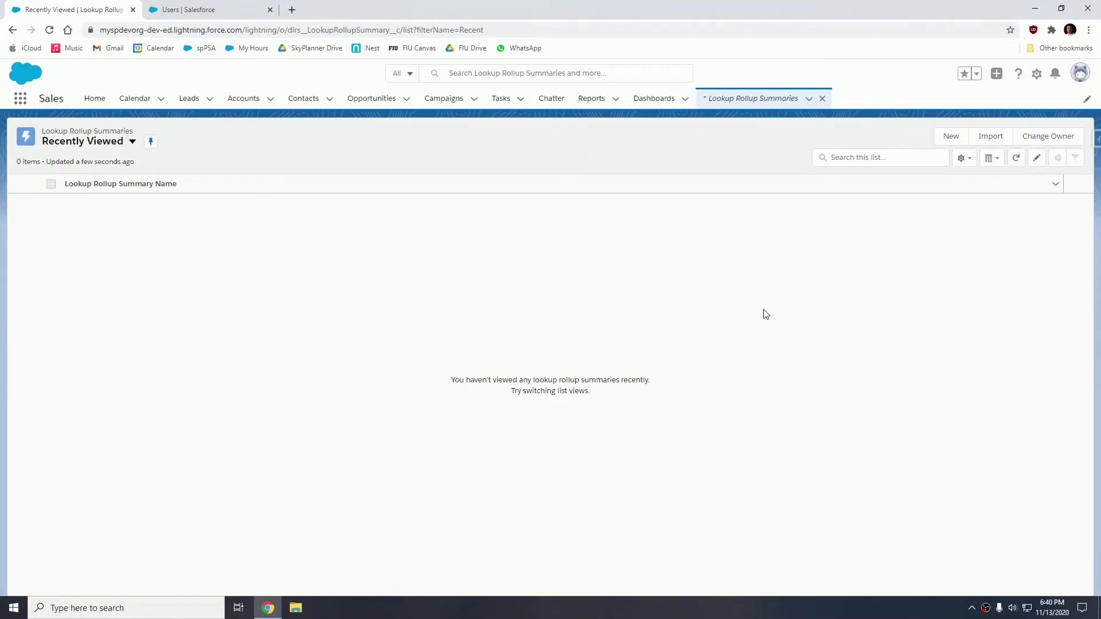
Create a new rollup record named 'Annual Revenue' with parent User and child Opportunity
{"action": "left_click", "coordinate": [952, 138]}
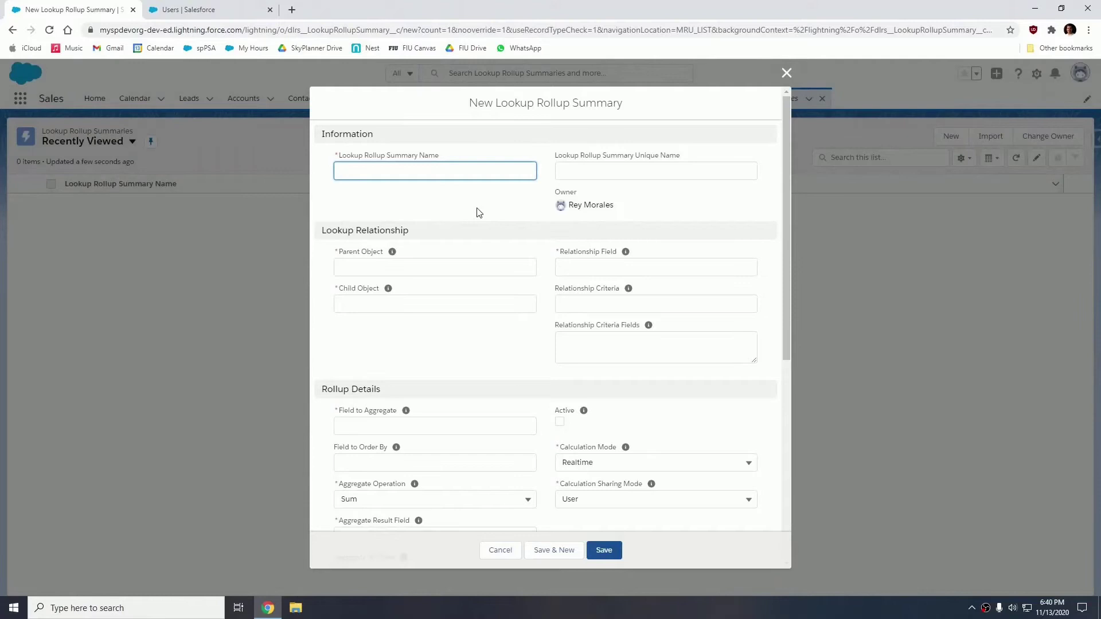
{"action": "left_click", "coordinate": [471, 168]}
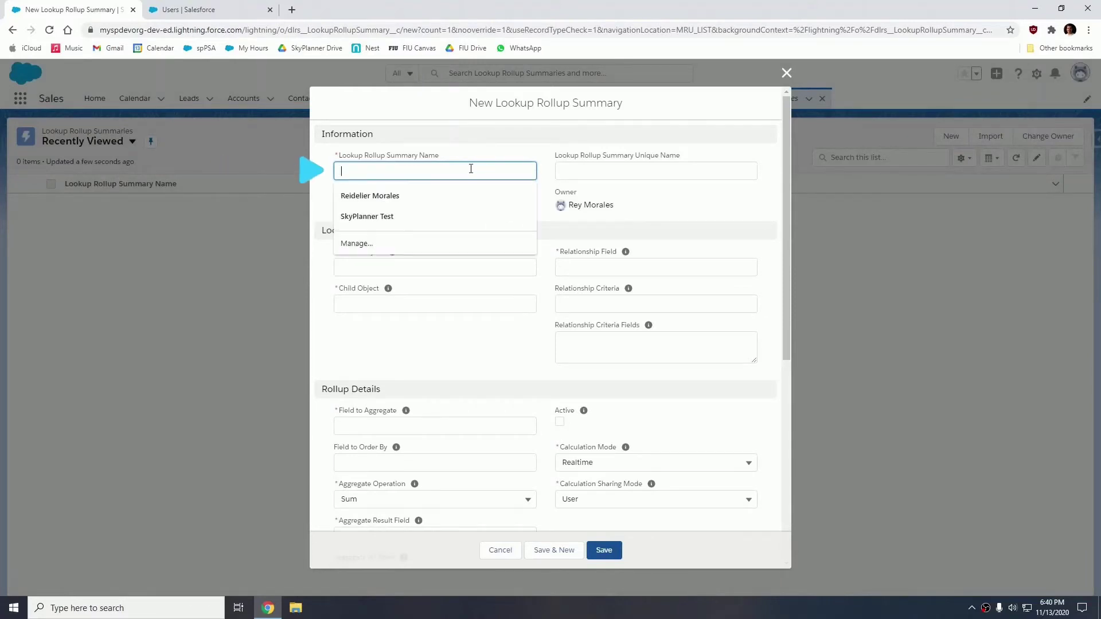
{"action": "type", "text": "Annual"}
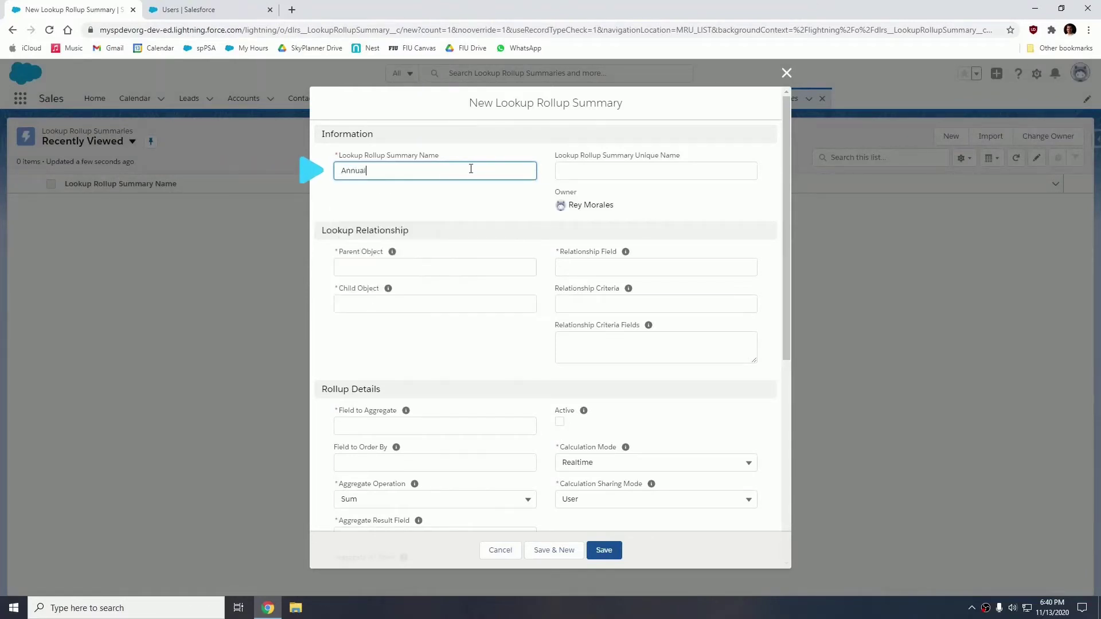
{"action": "type", "text": " Revenue"}
{"action": "left_click", "coordinate": [401, 268]}
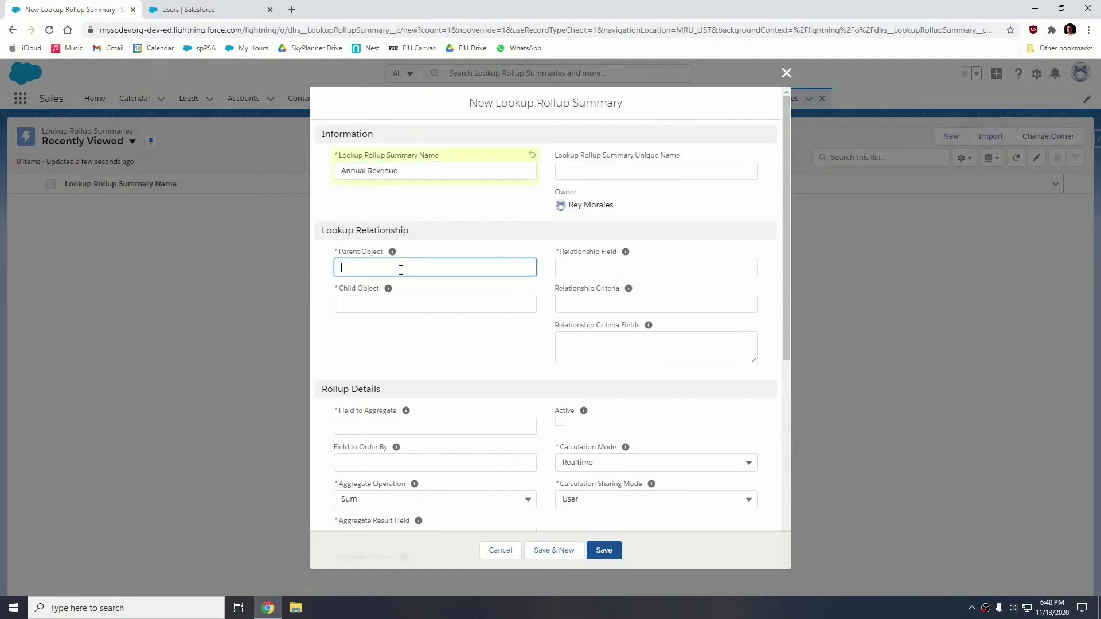
{"action": "type", "text": "User"}
{"action": "left_click", "coordinate": [380, 303]}
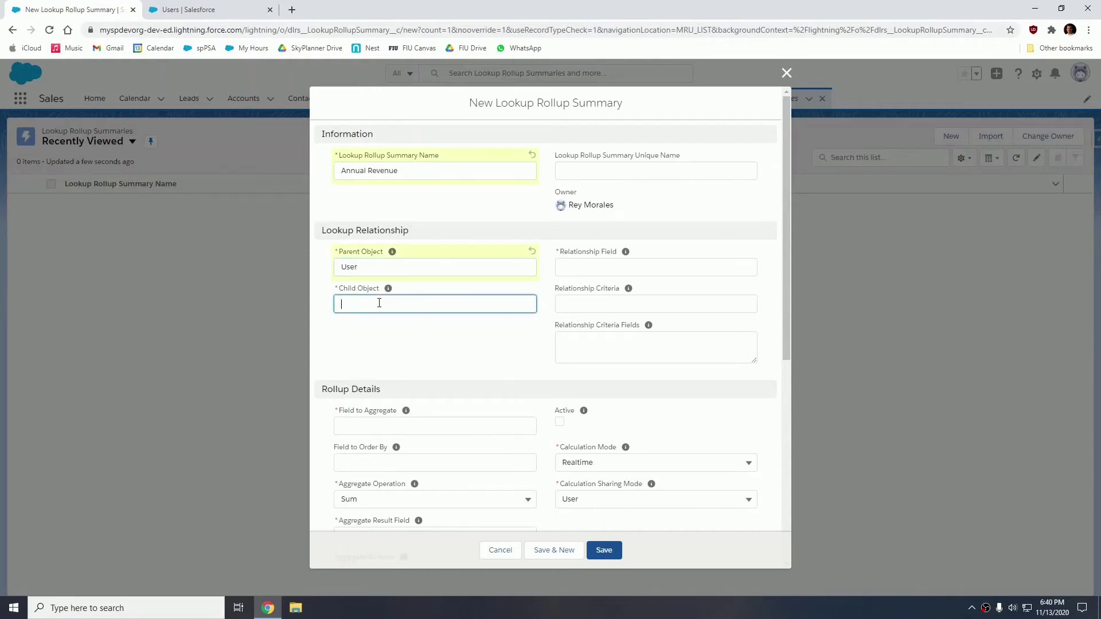
{"action": "type", "text": "Opportunity"}
{"action": "left_click", "coordinate": [546, 328]}
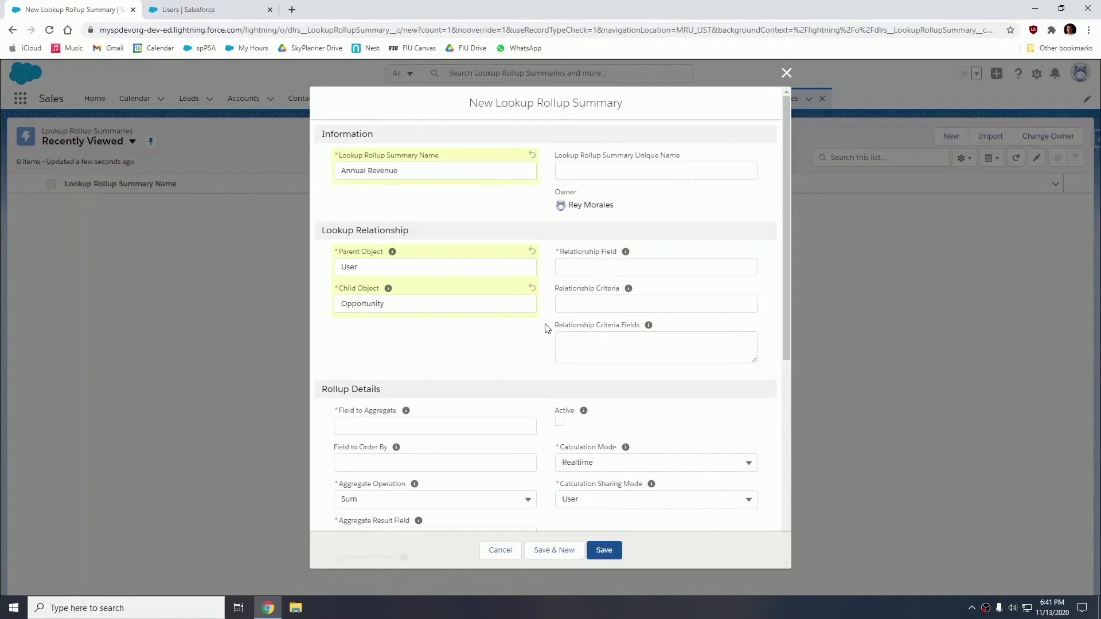
Set relationship field OwnerId and criteria StageName = 'Closed Won' AND CloseDate = THIS_YEAR
{"action": "left_click", "coordinate": [600, 273]}
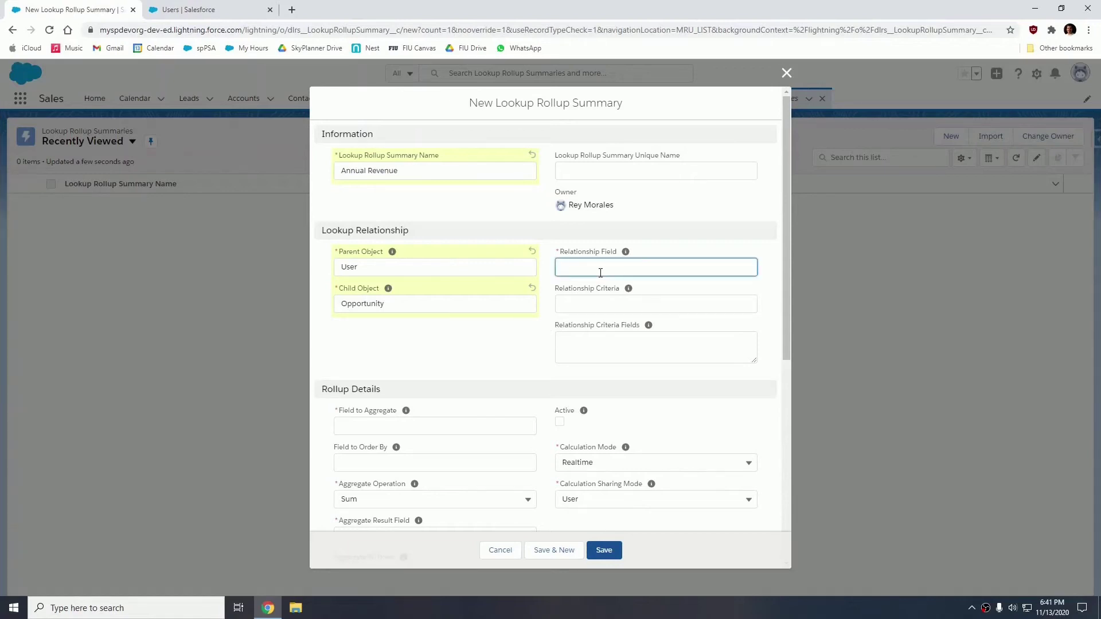
{"action": "type", "text": "OwnerId"}
{"action": "left_click", "coordinate": [598, 302]}
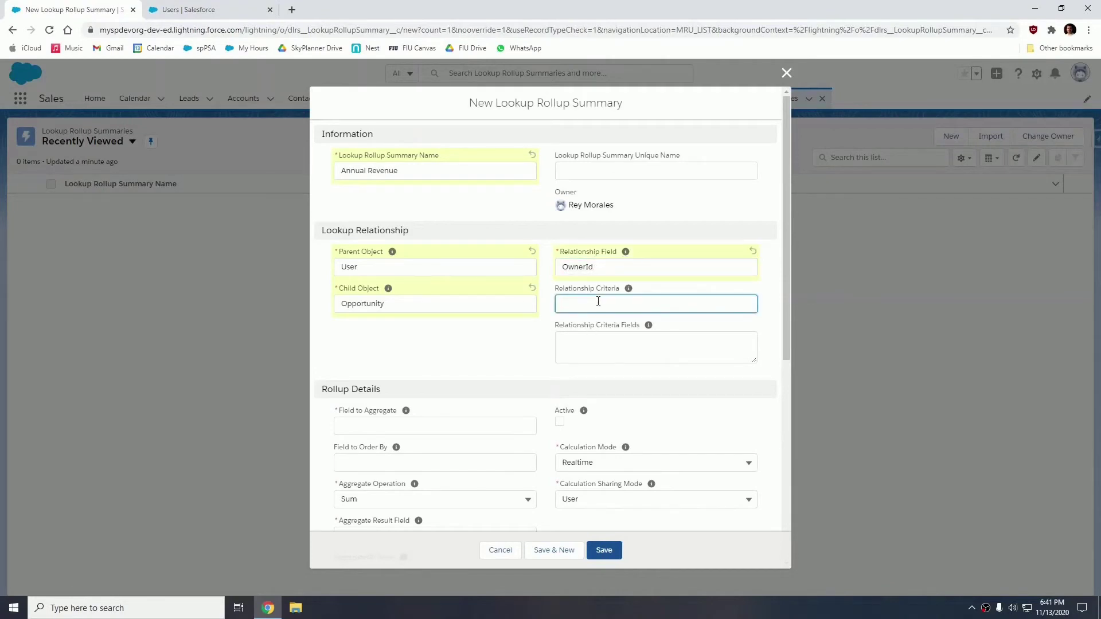
{"action": "type", "text": "StageName = 'Closed Won' AND CloseDate = "}
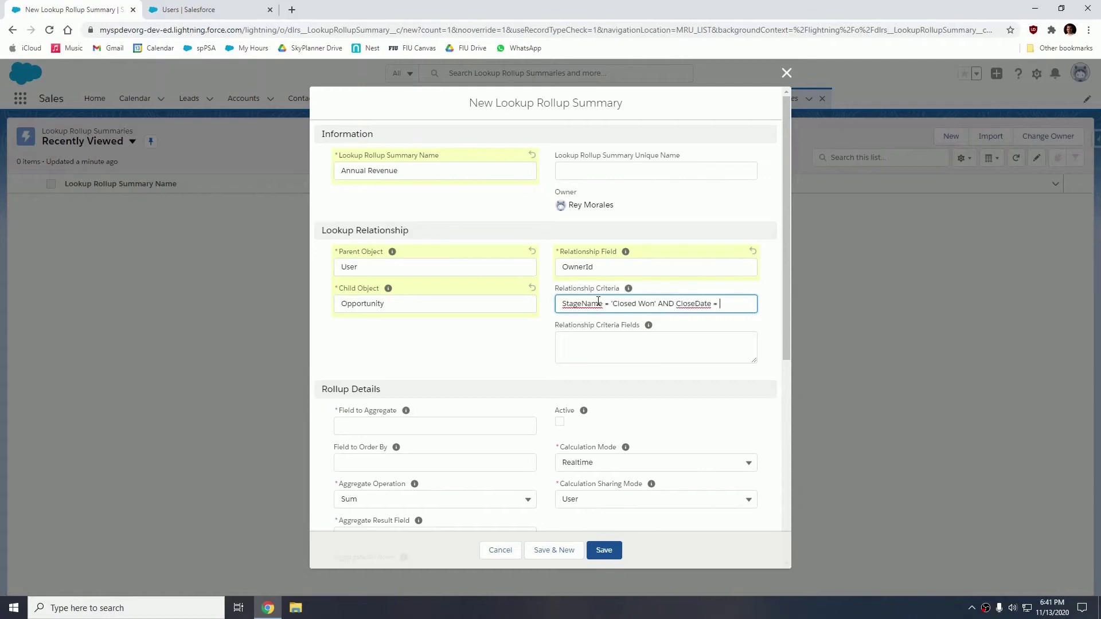
{"action": "type", "text": "THIS_YEAR"}
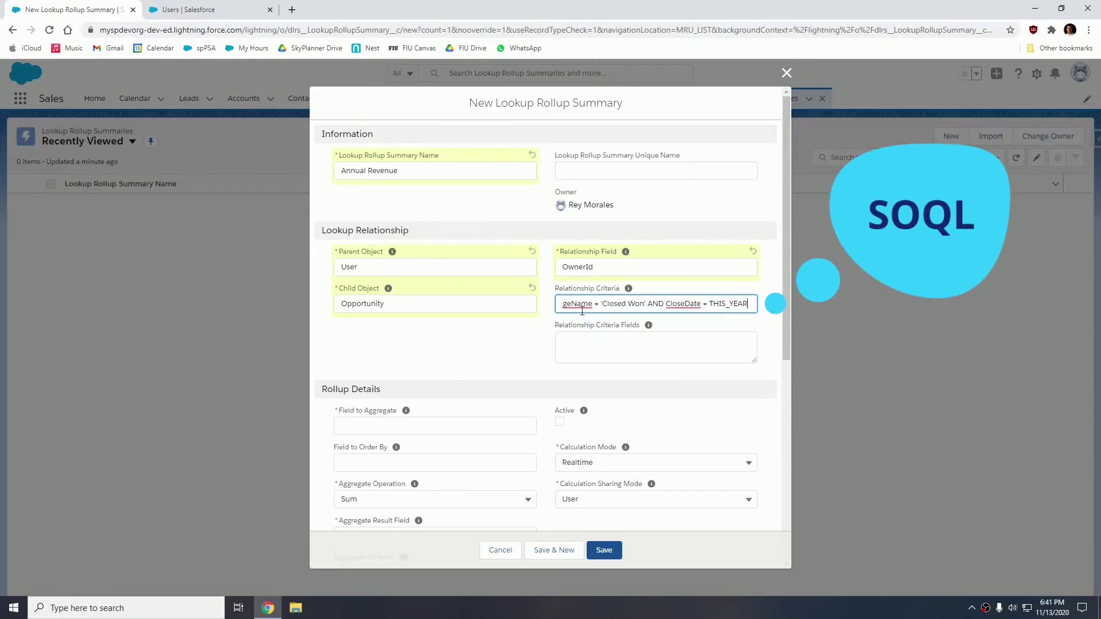
List StageName and CloseDate as the relationship criteria fields
{"action": "left_click", "coordinate": [589, 338]}
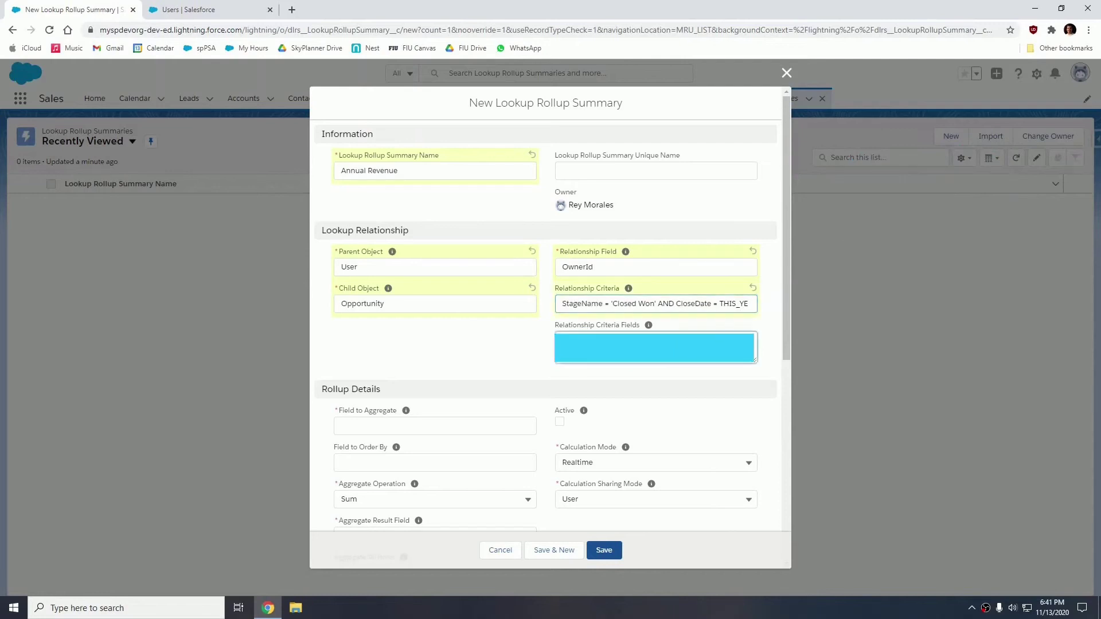
{"action": "left_click", "coordinate": [565, 304]}
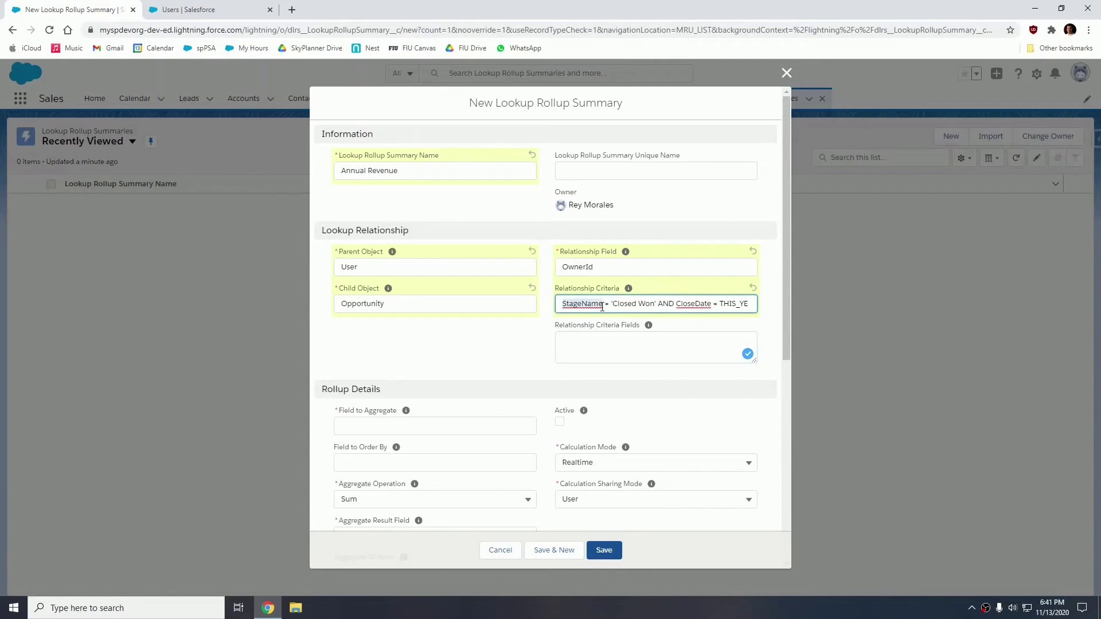
{"action": "left_click", "coordinate": [594, 348]}
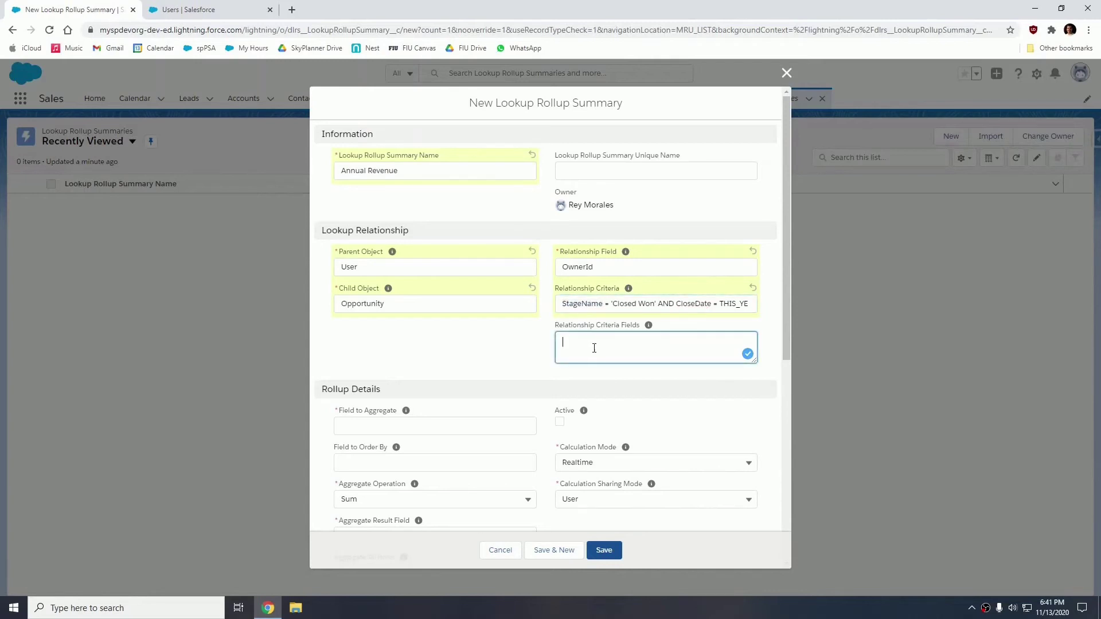
{"action": "type", "text": "StageName"}
{"action": "left_click", "coordinate": [711, 305]}
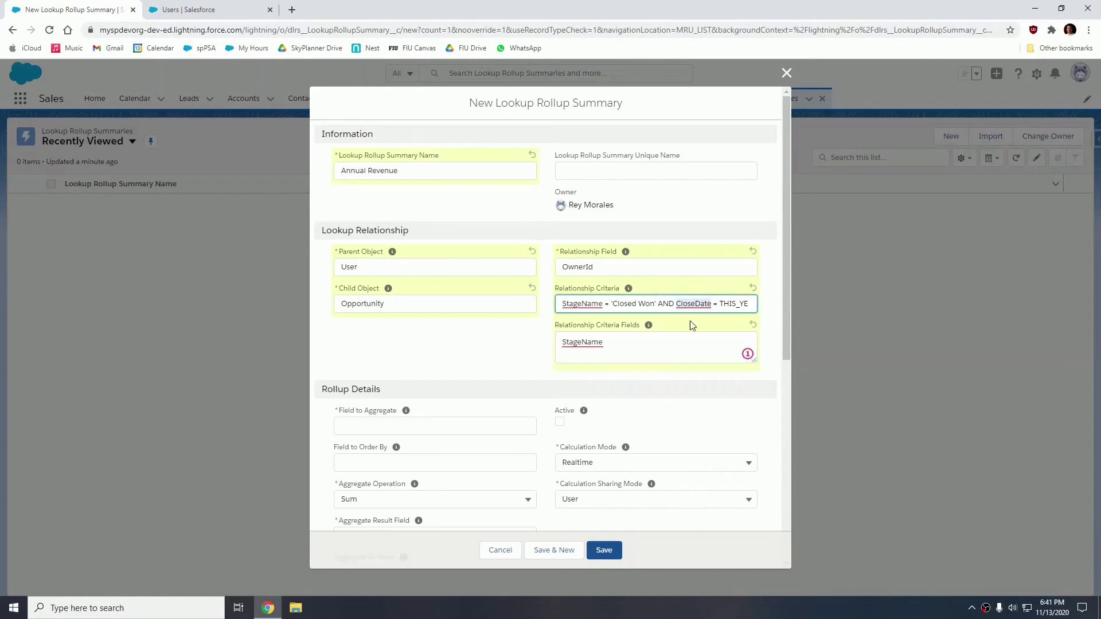
{"action": "left_click", "coordinate": [565, 355]}
{"action": "type", "text": "CloseDate"}
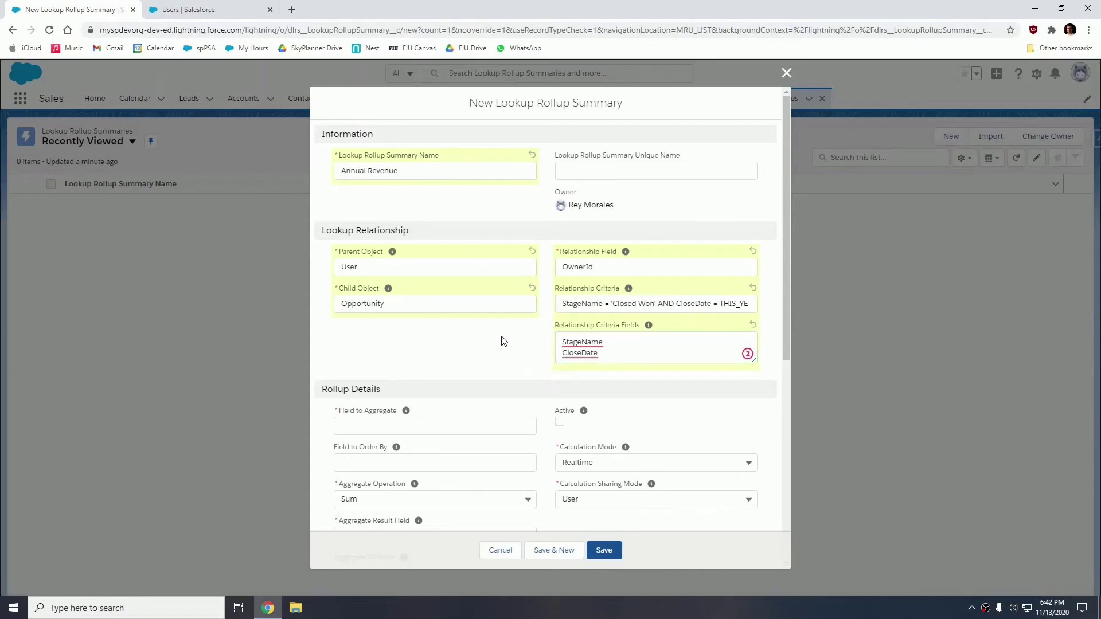
Aggregate opportunity Amount into Annual_Revenue__c, mark the rollup Active, and save it
{"action": "scroll", "coordinate": [504, 344], "scroll_direction": "down", "scroll_amount": 2}
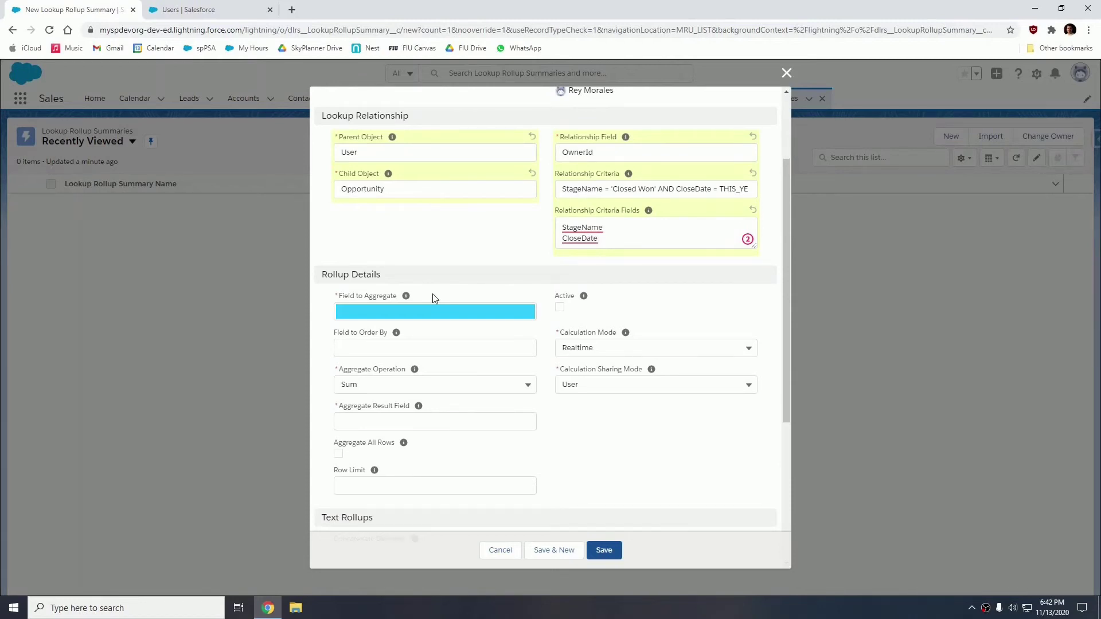
{"action": "left_click", "coordinate": [412, 310]}
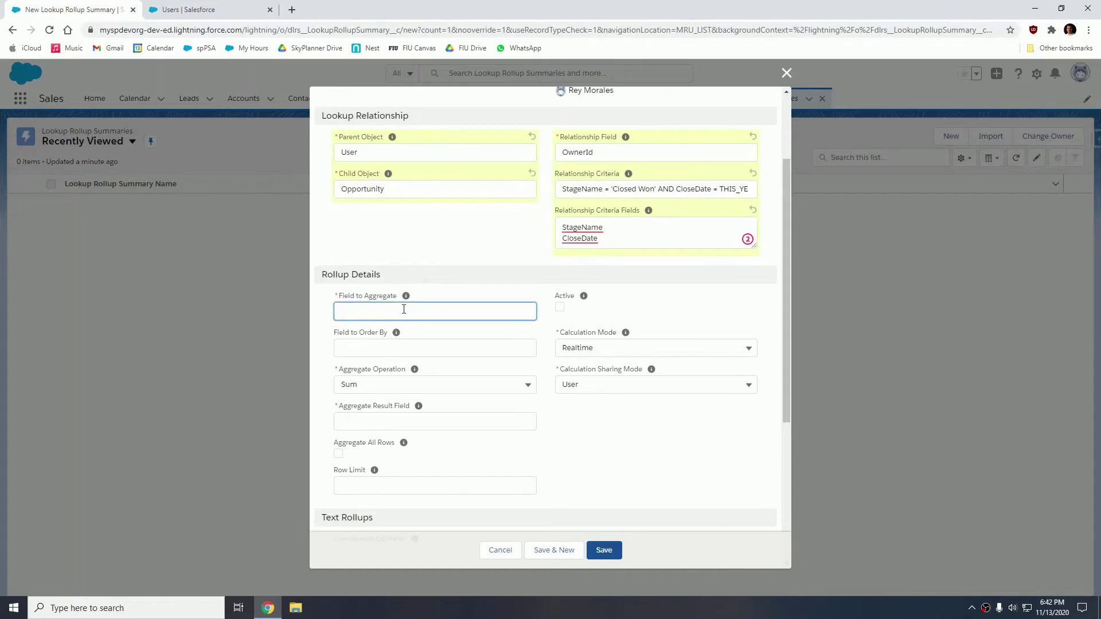
{"action": "type", "text": "Amount"}
{"action": "left_click", "coordinate": [434, 420]}
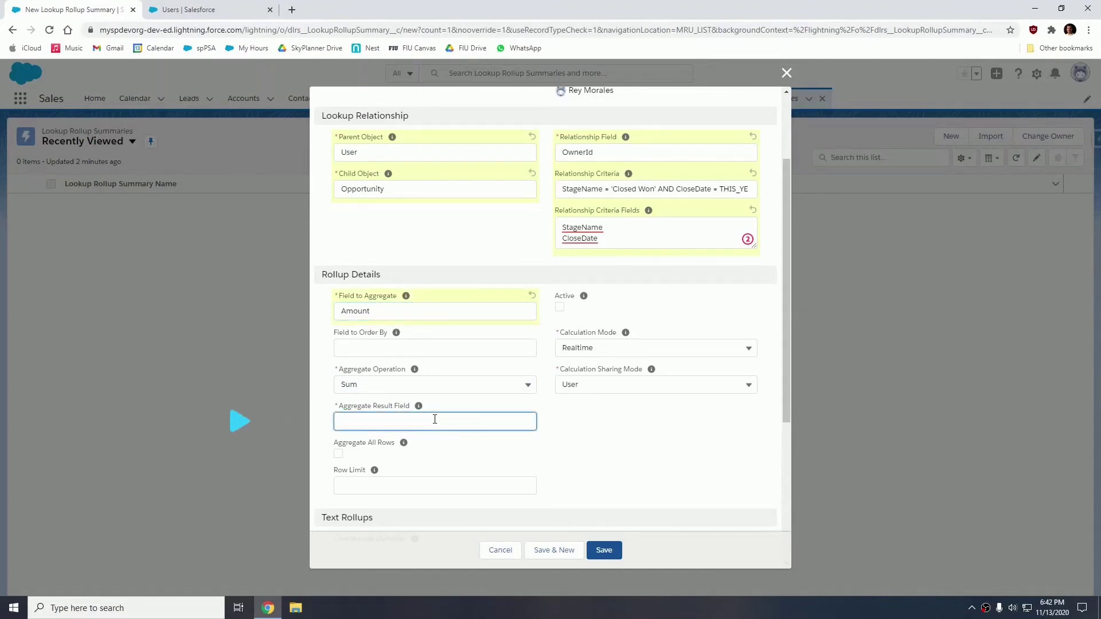
{"action": "type", "text": "Annual_rRevenue__c"}
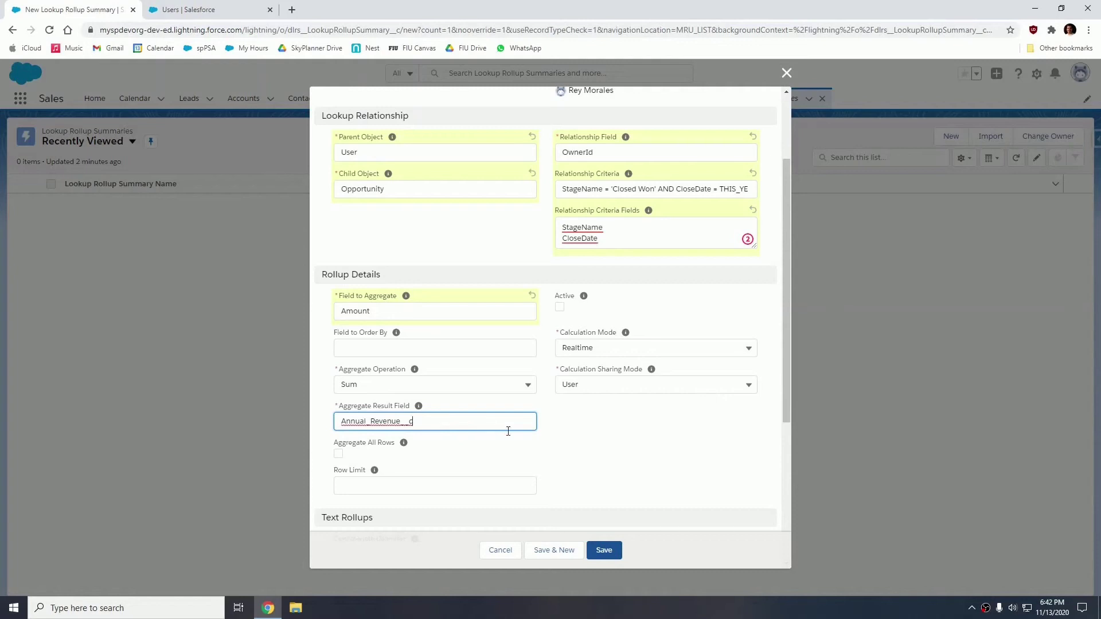
{"action": "left_click", "coordinate": [560, 308]}
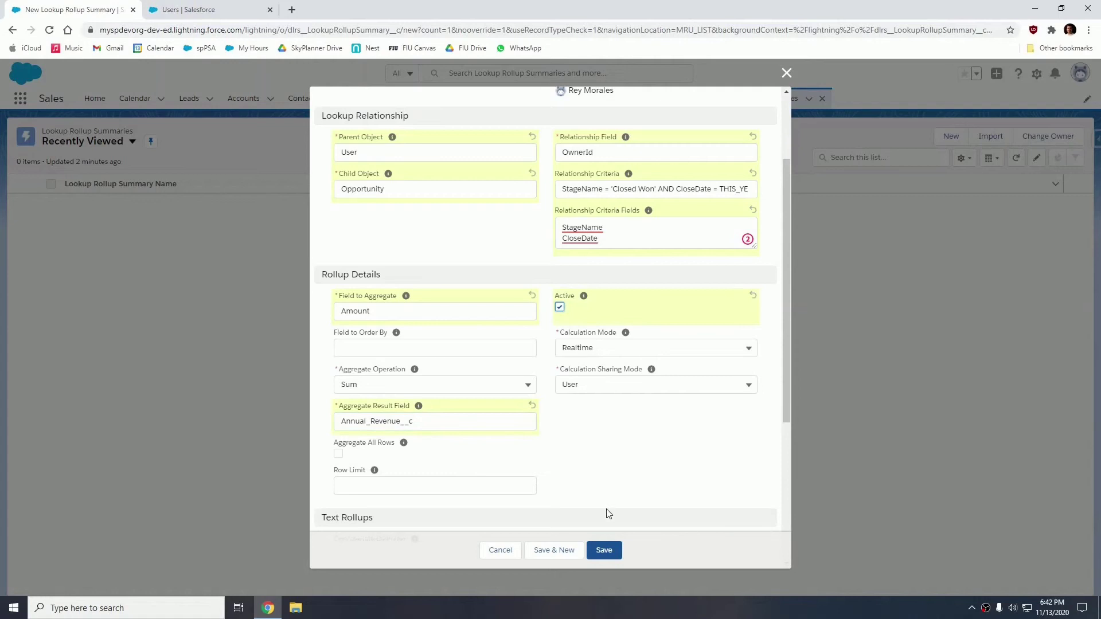
{"action": "left_click", "coordinate": [604, 550]}
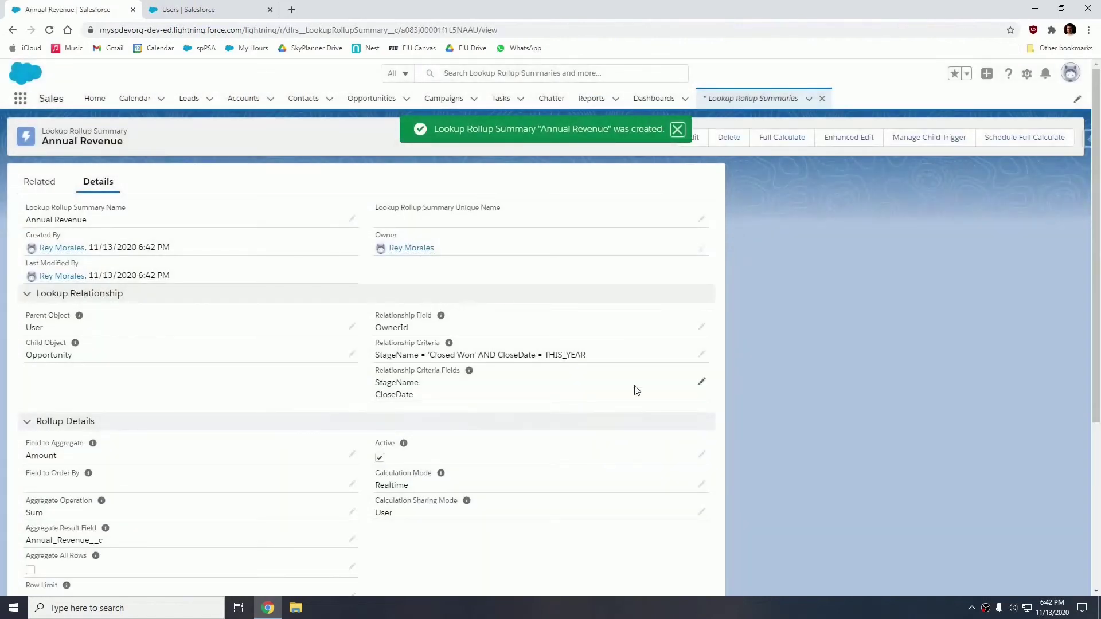
Dismiss the confirmation, reload the user's Setup details, and find Annual Revenue still empty
{"action": "left_click", "coordinate": [677, 129]}
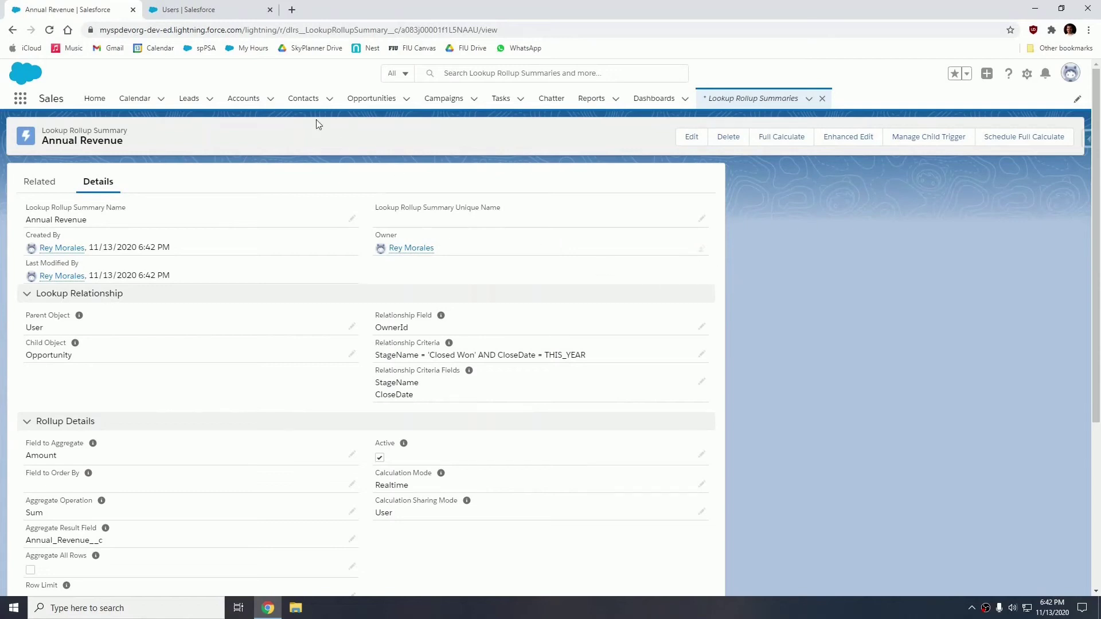
{"action": "left_click", "coordinate": [213, 12]}
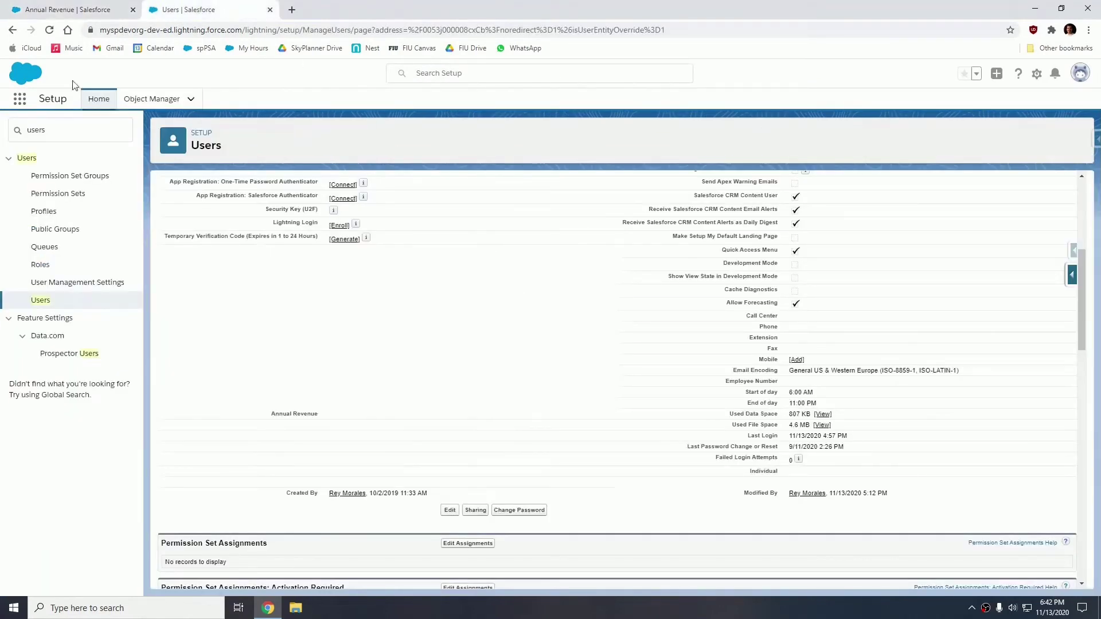
{"action": "left_click", "coordinate": [50, 29]}
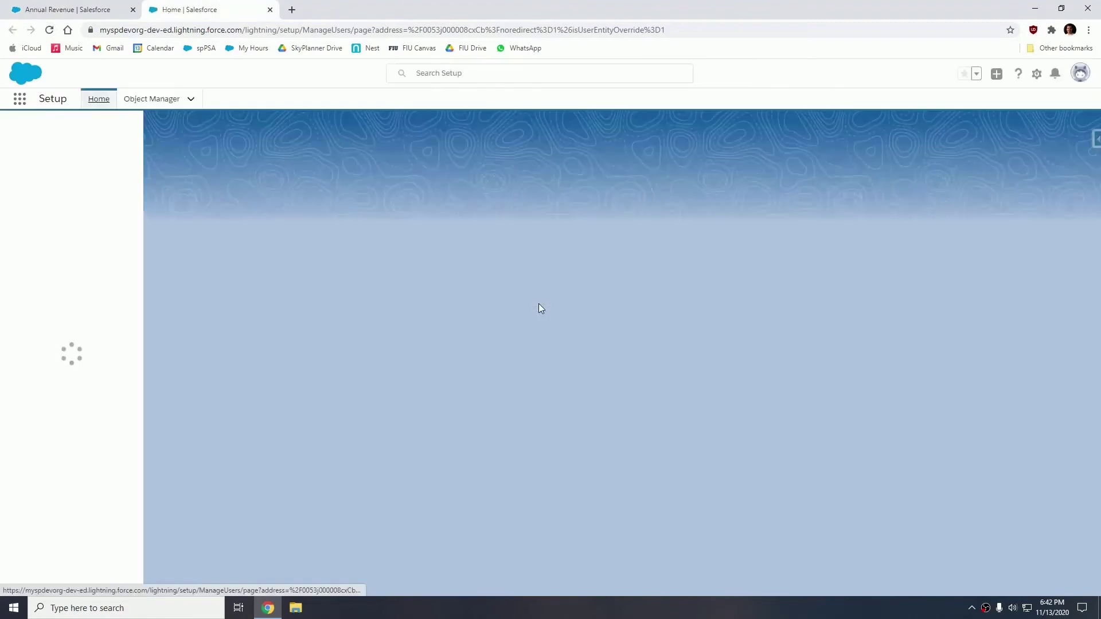
{"action": "scroll", "coordinate": [545, 299], "scroll_direction": "down", "scroll_amount": 5}
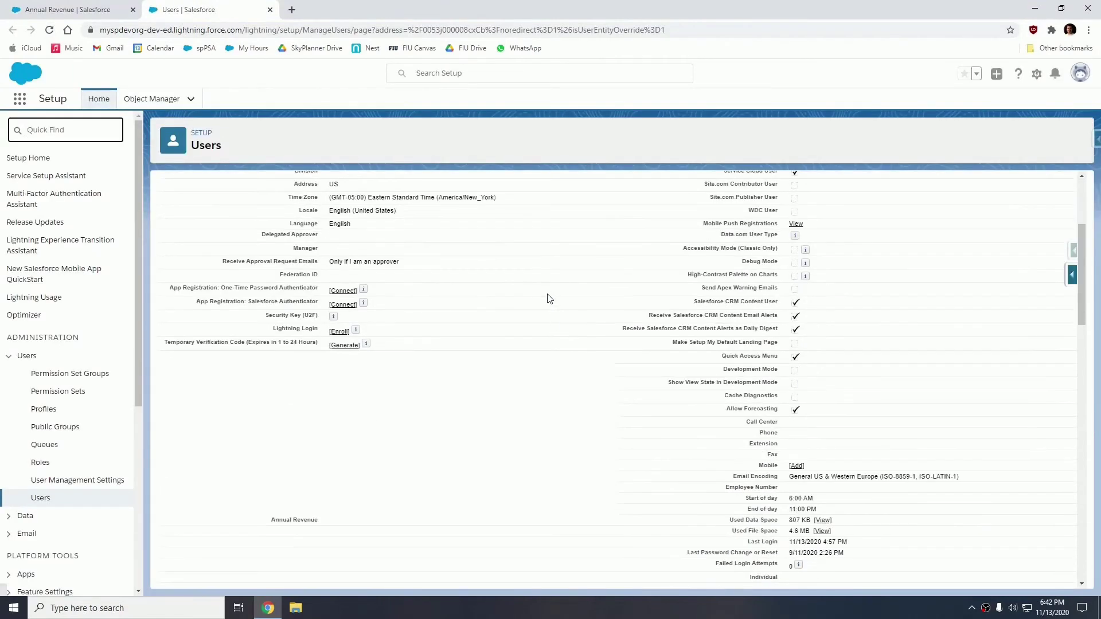
{"action": "scroll", "coordinate": [499, 347], "scroll_direction": "down", "scroll_amount": 1}
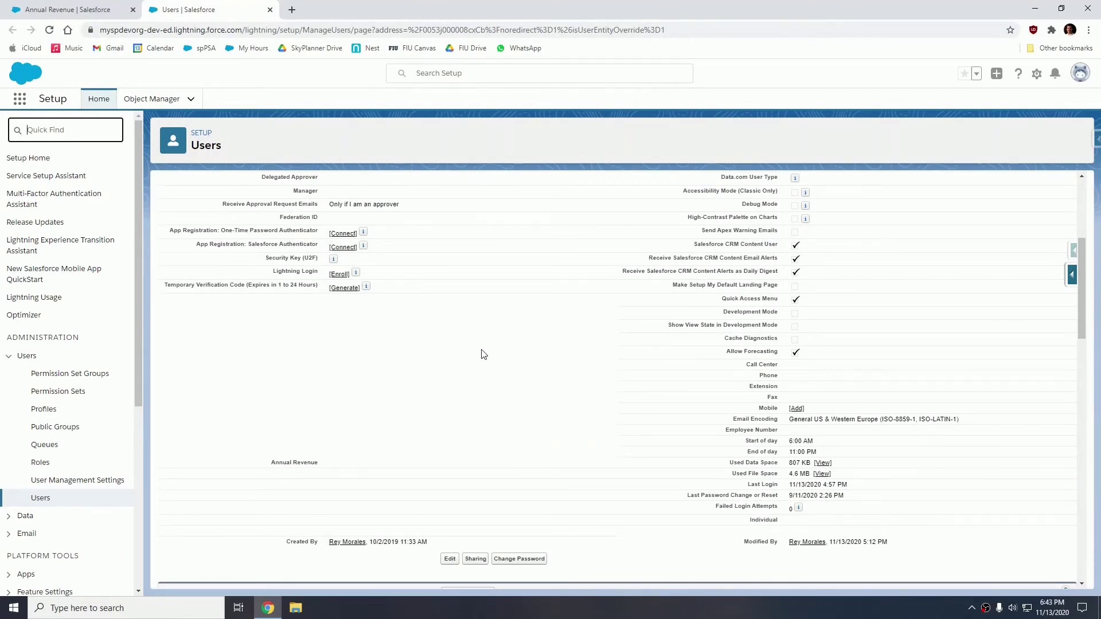
On the Annual Revenue rollup record, run a Full Calculate job with no filter
{"action": "left_click", "coordinate": [101, 12]}
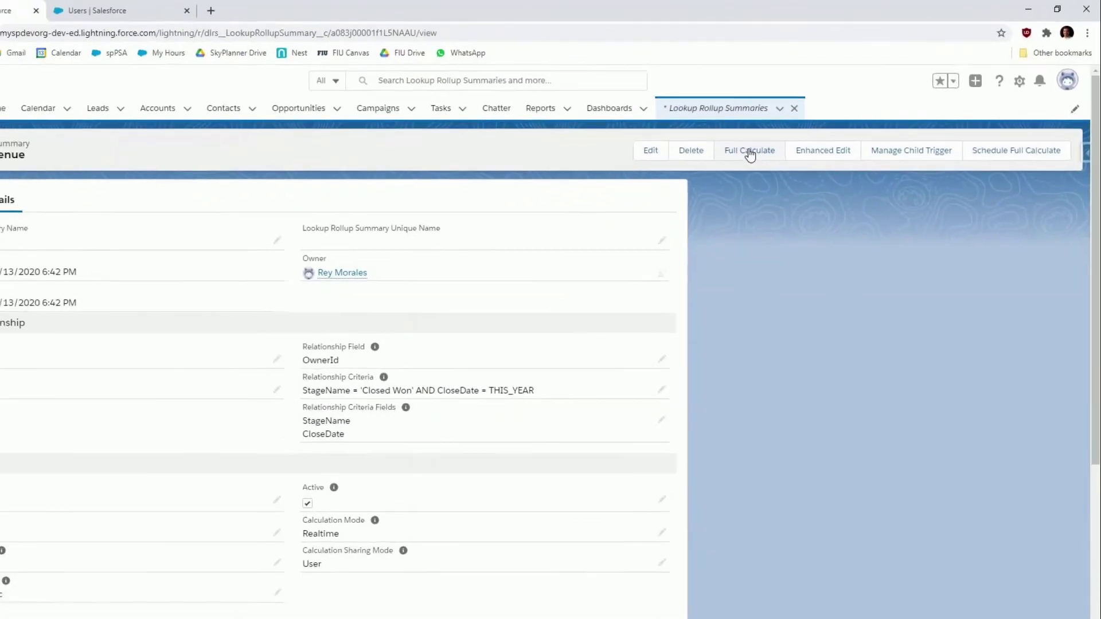
{"action": "left_click", "coordinate": [666, 192]}
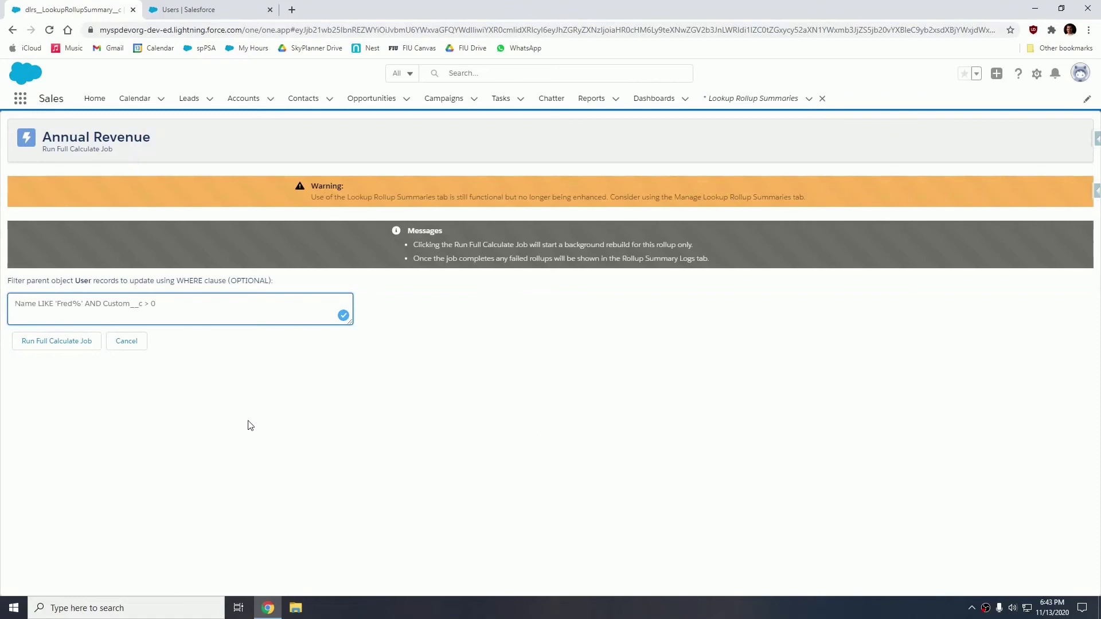
{"action": "left_click", "coordinate": [53, 341]}
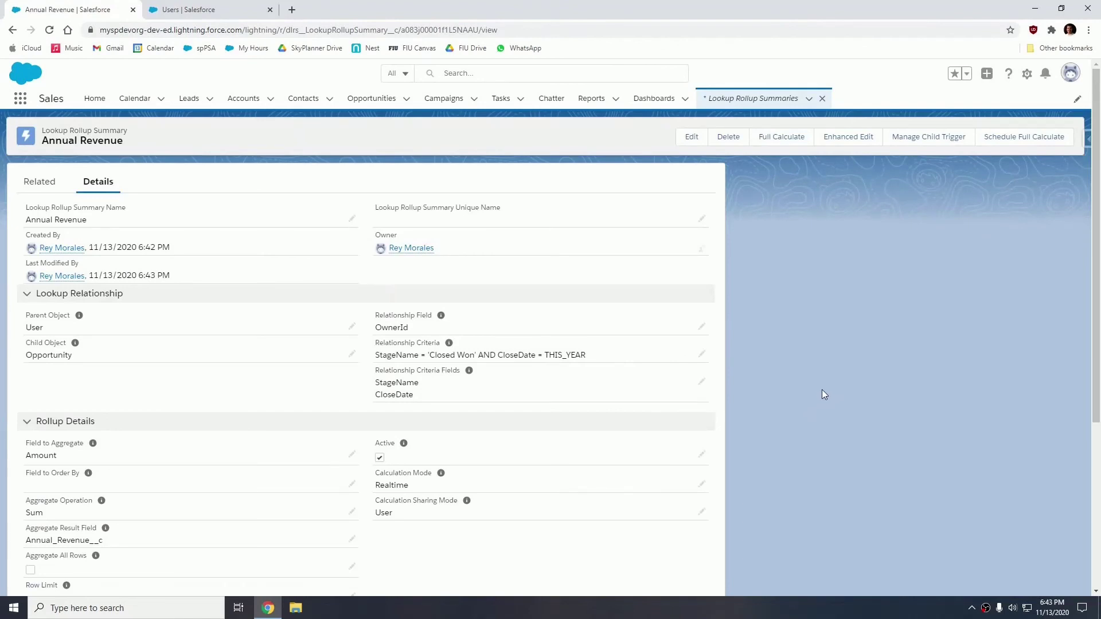
Reload the user's detail page to see Annual Revenue now showing $3,645,000.00
{"action": "left_click", "coordinate": [209, 11]}
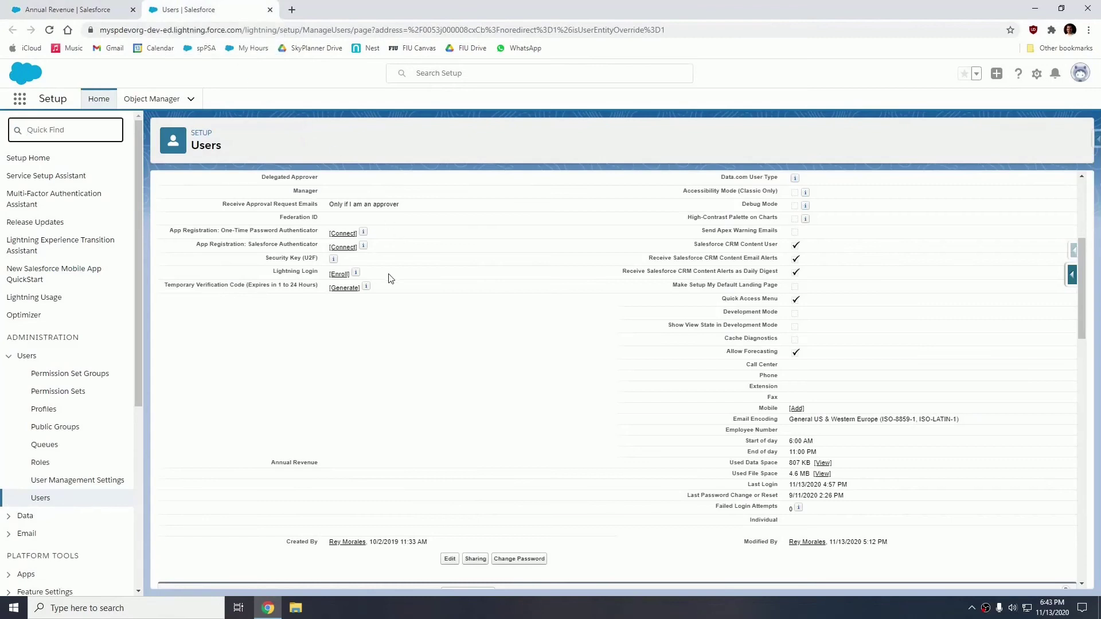
{"action": "left_click", "coordinate": [49, 30]}
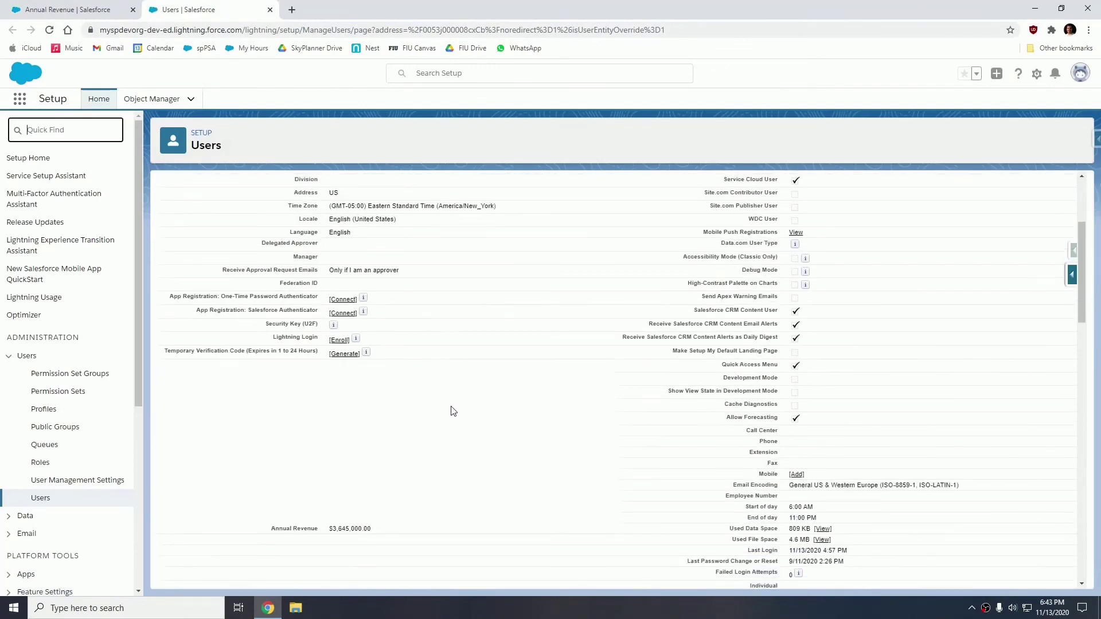
{"action": "scroll", "coordinate": [436, 381], "scroll_direction": "down", "scroll_amount": 2}
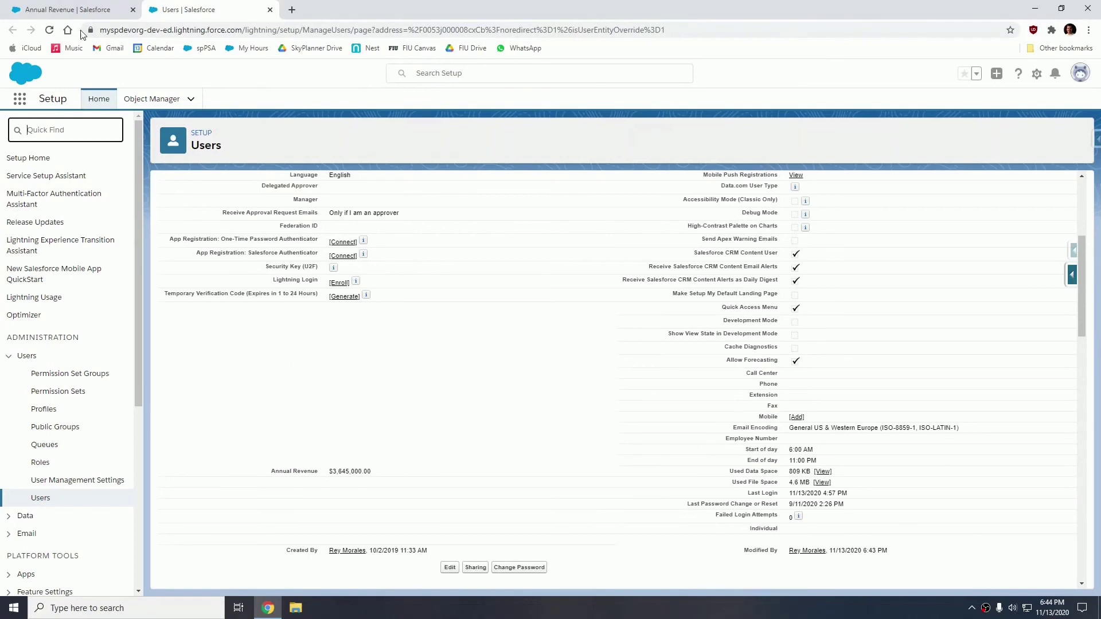
From All Opportunities, change Burlington Textiles Weaving Plant Generator's Amount to 10000 and save
{"action": "left_click", "coordinate": [80, 10]}
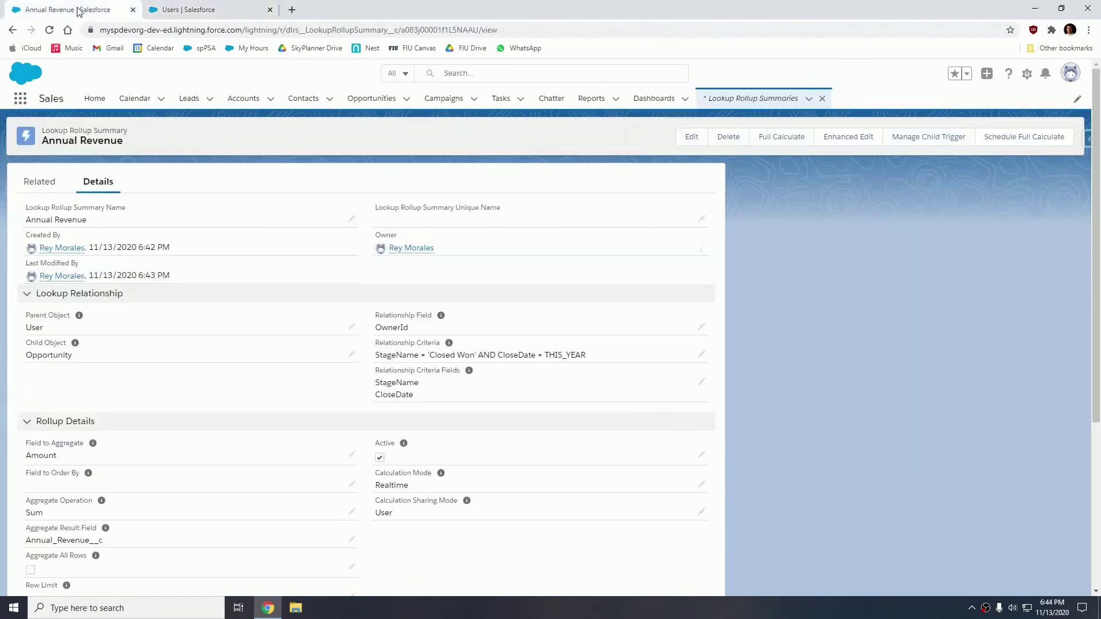
{"action": "left_click", "coordinate": [369, 101]}
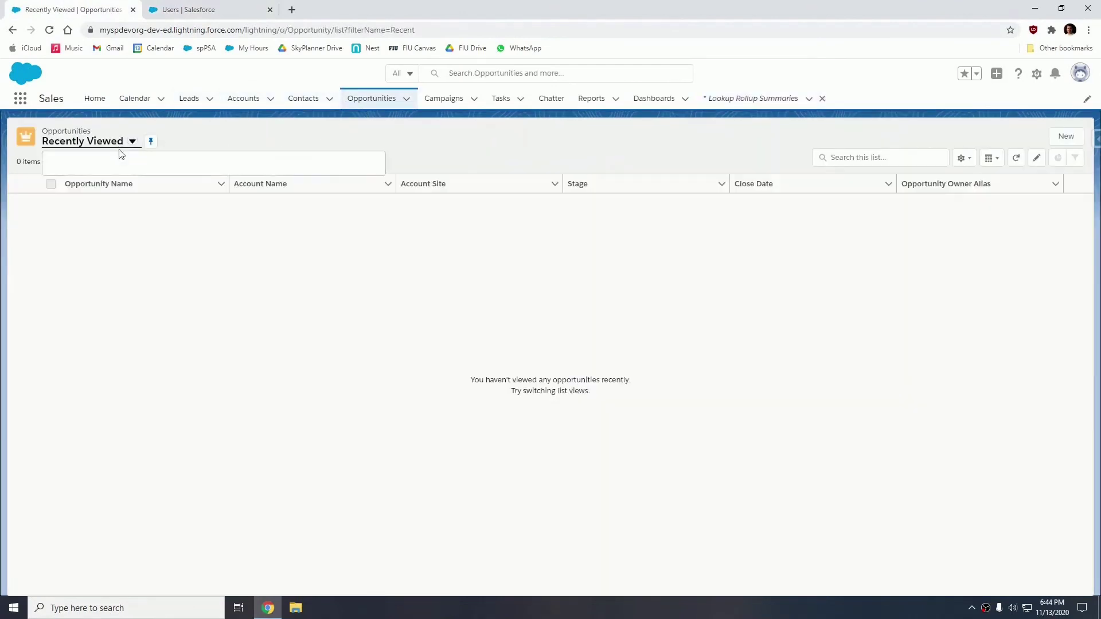
{"action": "left_click", "coordinate": [79, 211]}
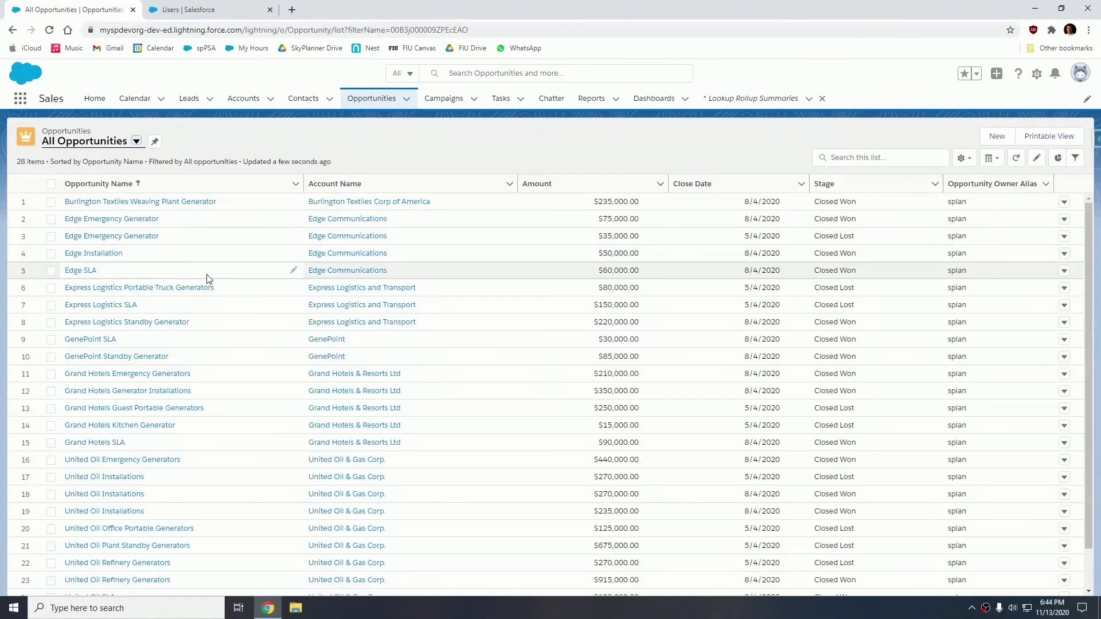
{"action": "left_click", "coordinate": [106, 205]}
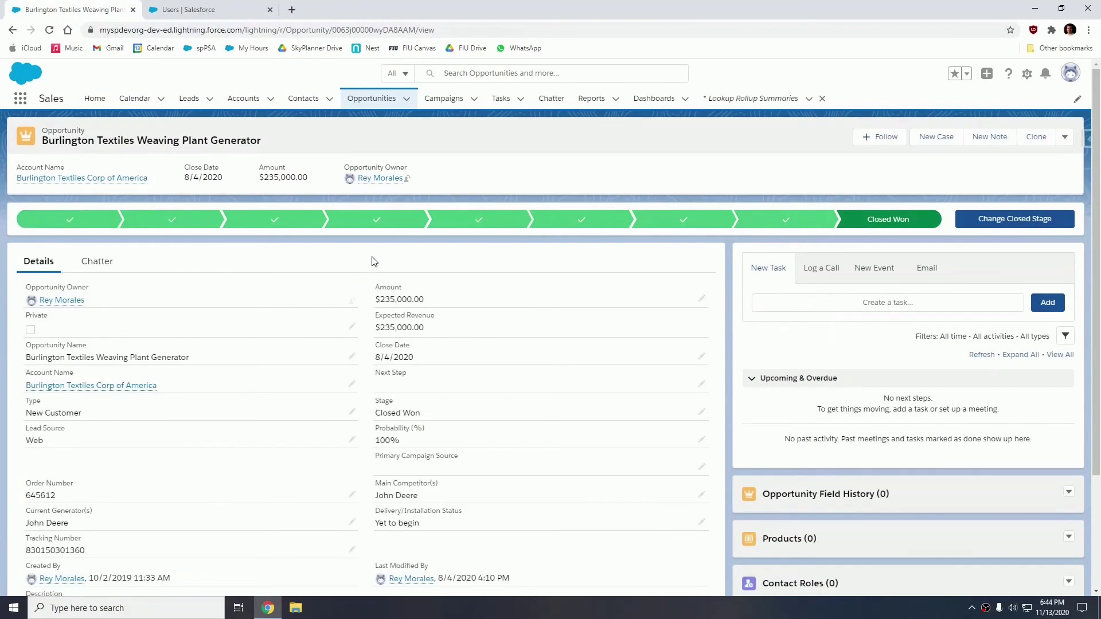
{"action": "double_click", "coordinate": [395, 299]}
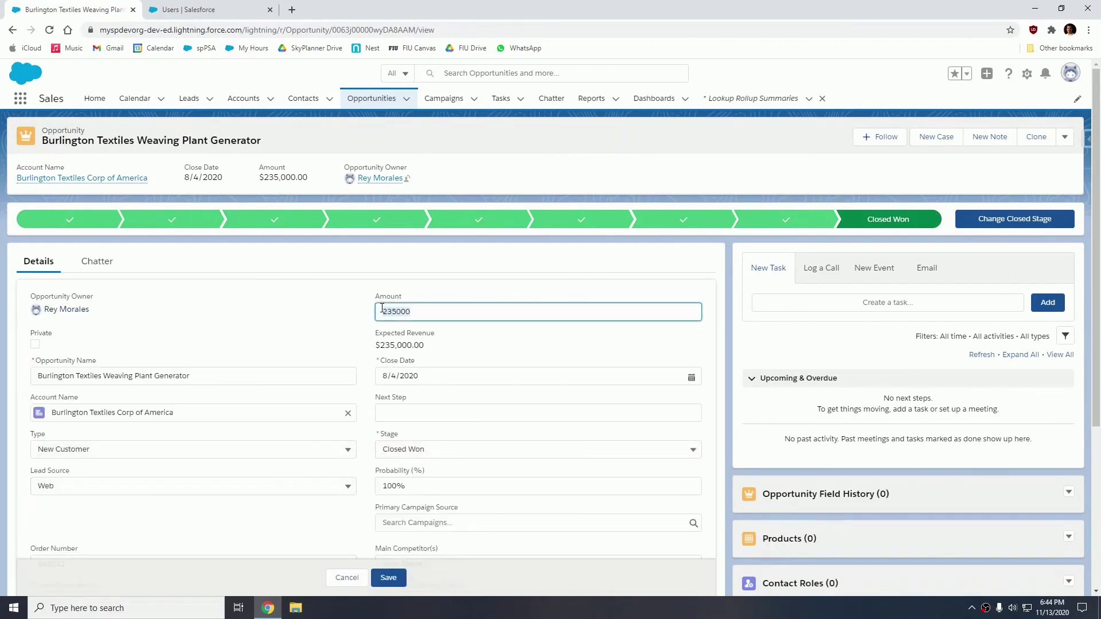
{"action": "type", "text": "10000"}
{"action": "left_click", "coordinate": [387, 578]}
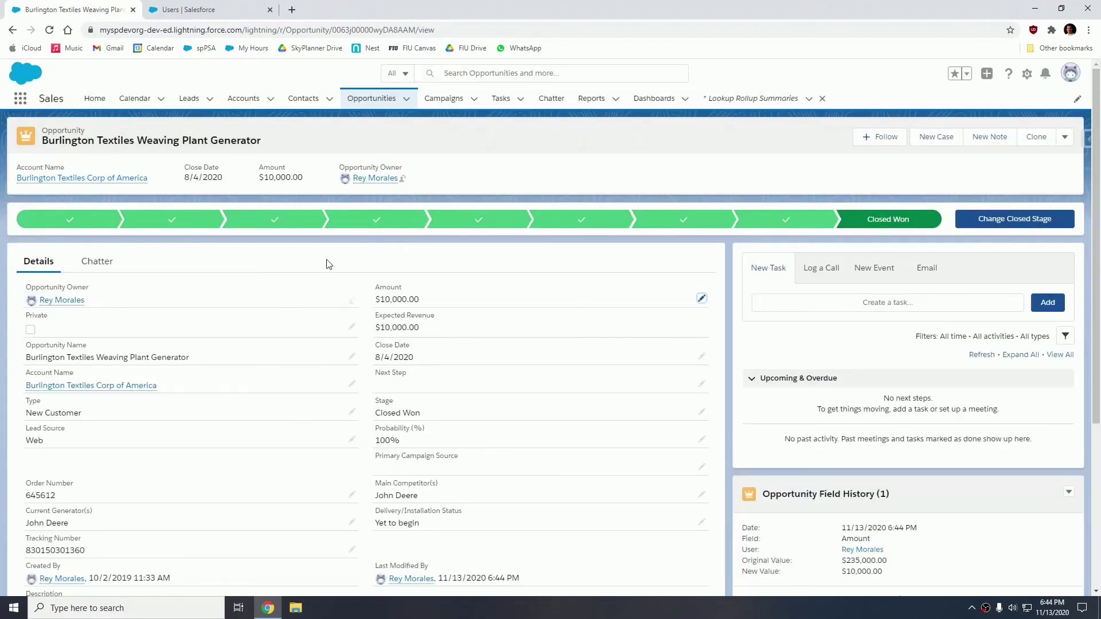
Reload the user's detail page to confirm Annual Revenue dropped to $3,420,000.00
{"action": "left_click", "coordinate": [208, 14]}
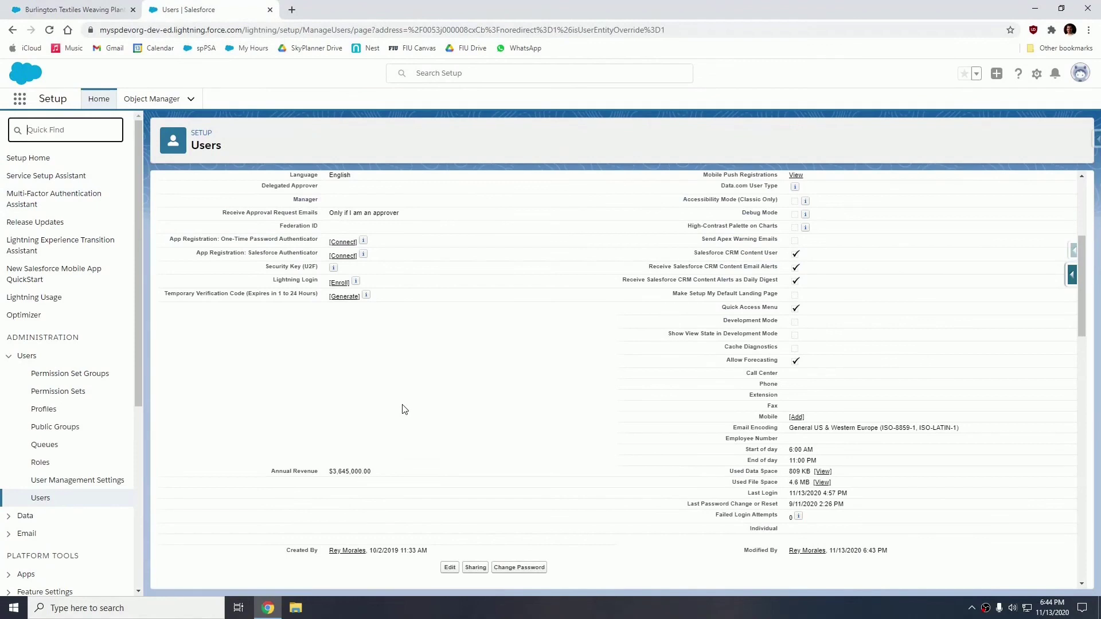
{"action": "left_click", "coordinate": [49, 30]}
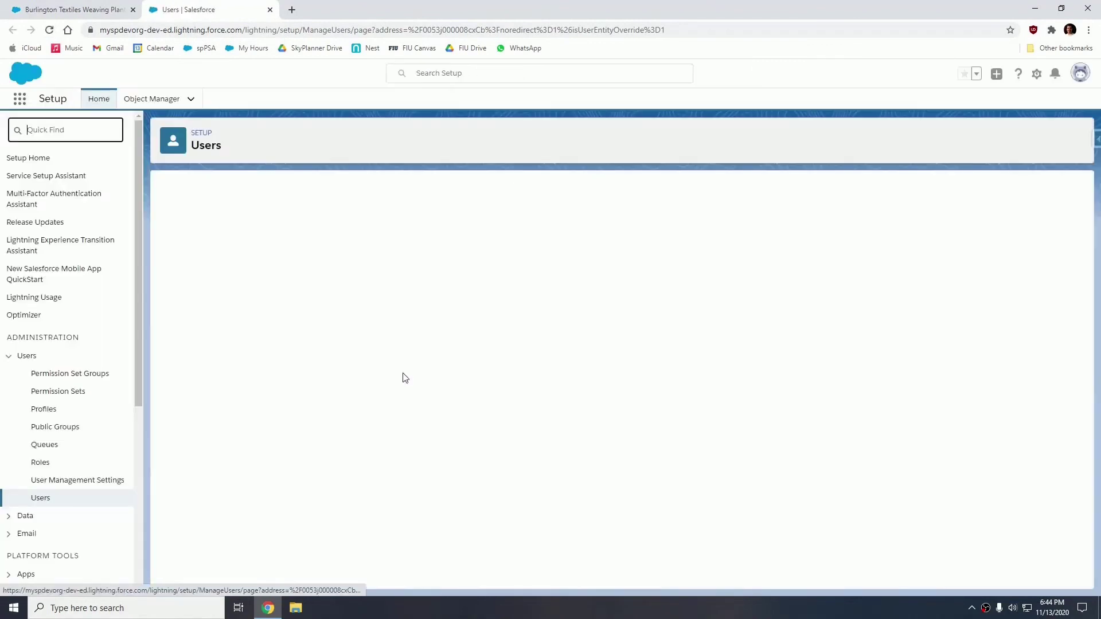
{"action": "scroll", "coordinate": [428, 386], "scroll_direction": "down", "scroll_amount": 3}
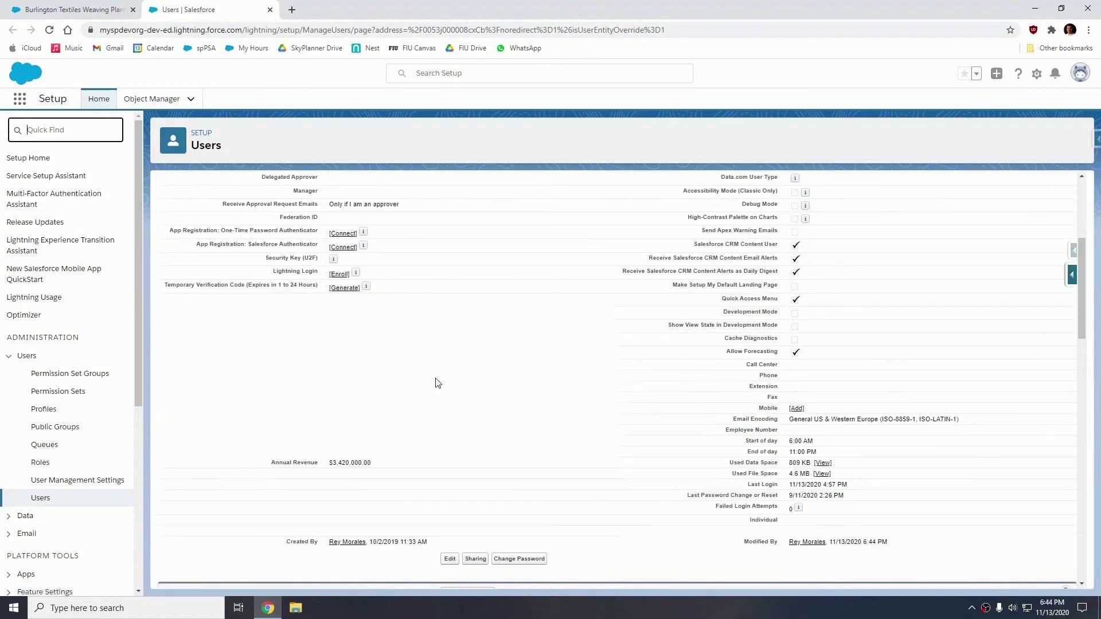